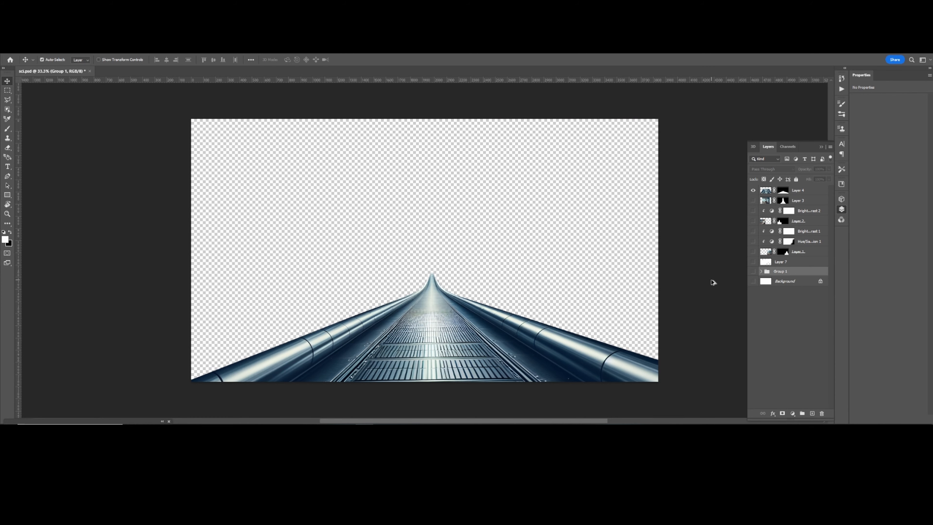
Step: Save a copy of the visible bridge layer as a PNG into the resources folder
key(ctrl+alt+s)
click(711, 282)
click(661, 389)
click(457, 130)
double_click(706, 176)
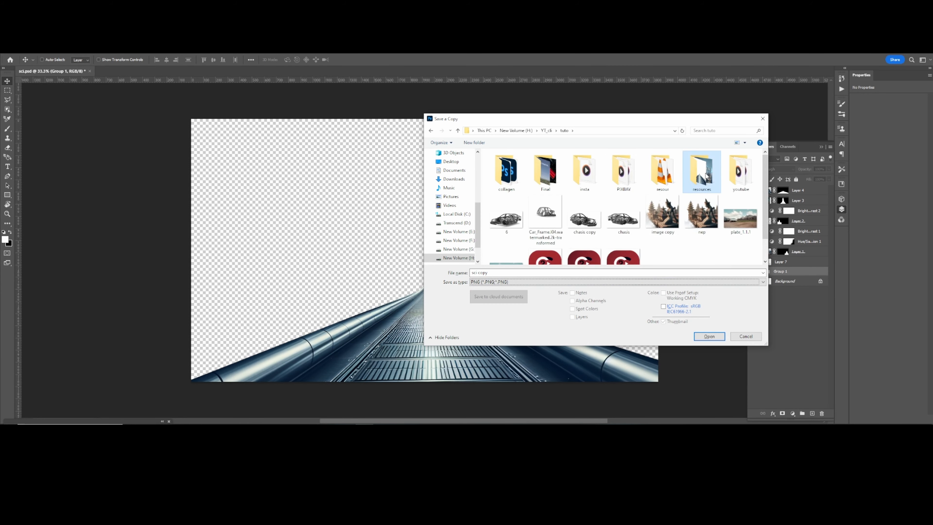
click(662, 226)
click(709, 336)
click(508, 161)
Step: Show only the tower layer and save a copy of it as a PNG in the resources folder
click(754, 201)
click(753, 191)
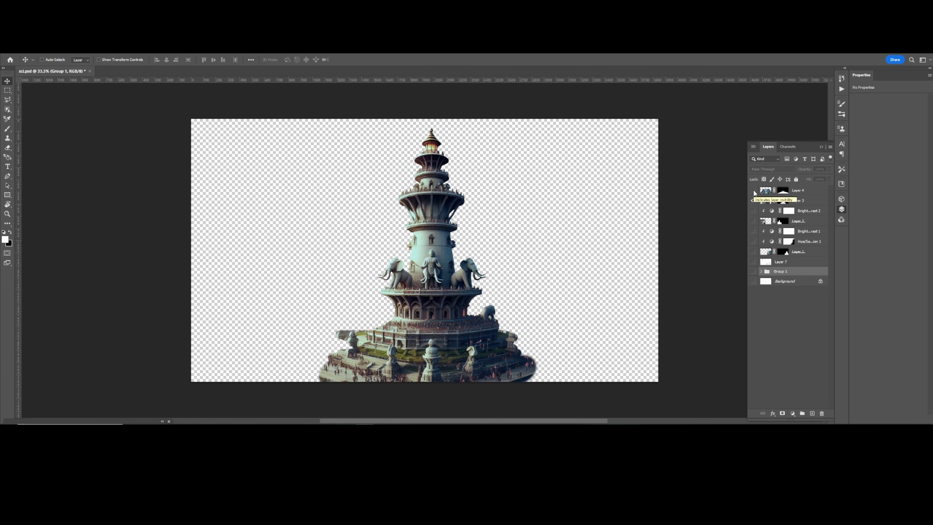
key(ctrl+alt+s)
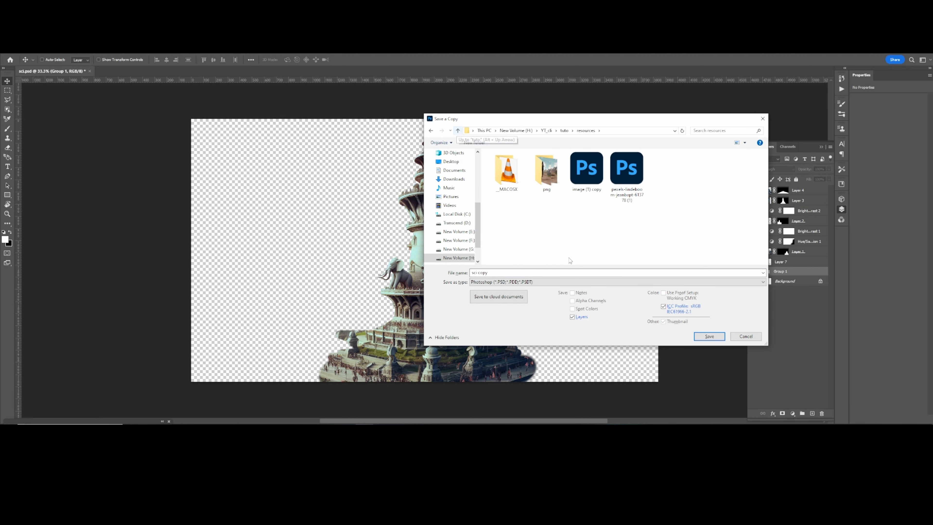
click(554, 284)
click(516, 383)
click(546, 228)
click(710, 336)
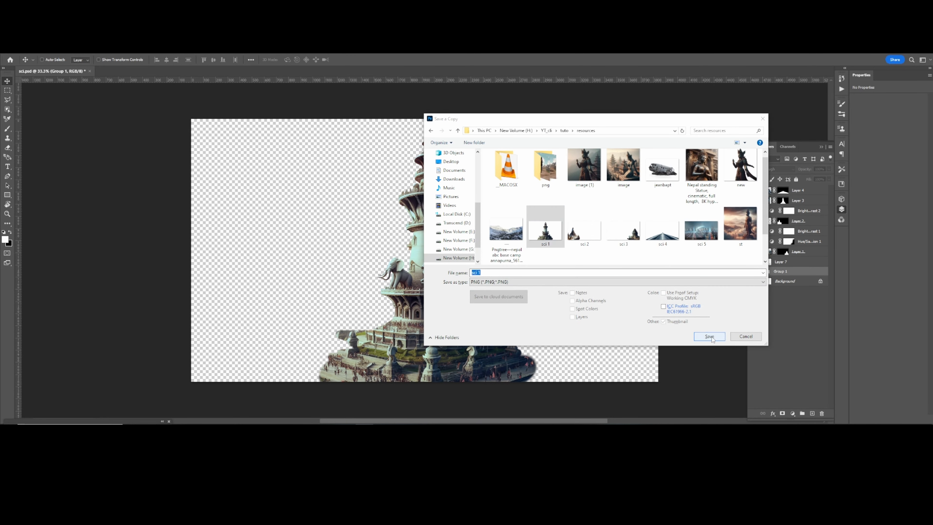
click(486, 245)
click(508, 160)
Step: Switch layer visibility to show the temple layers with their adjustment layers and hide the tower
click(754, 221)
click(754, 211)
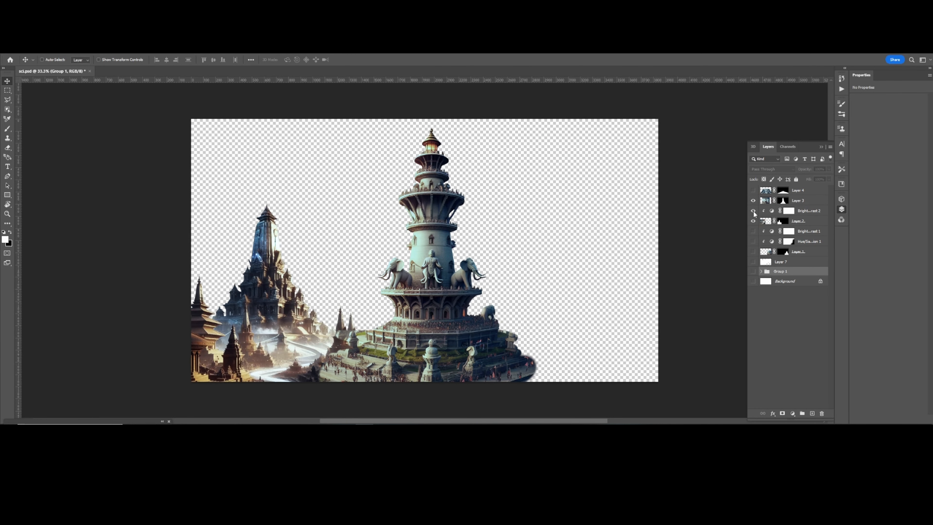
click(753, 201)
click(754, 251)
click(754, 241)
click(754, 230)
click(753, 221)
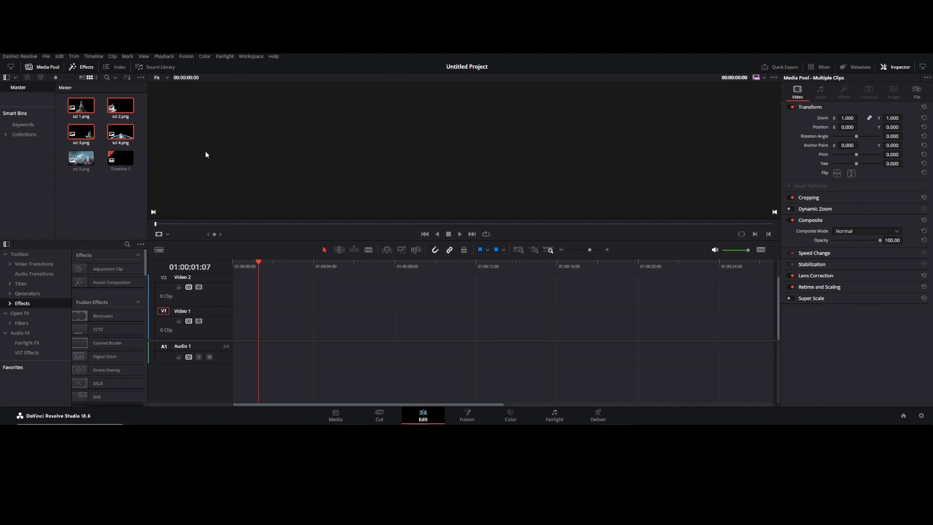
Step: In DaVinci Resolve, place sci 5.png on Video 1 and sci 1.png above it on Video 2
drag(88, 166, 273, 315)
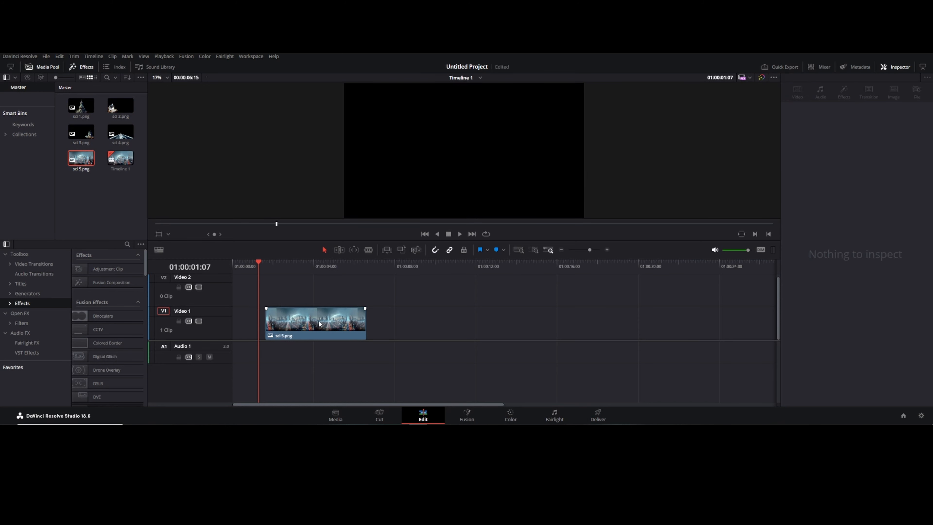
drag(81, 107, 290, 300)
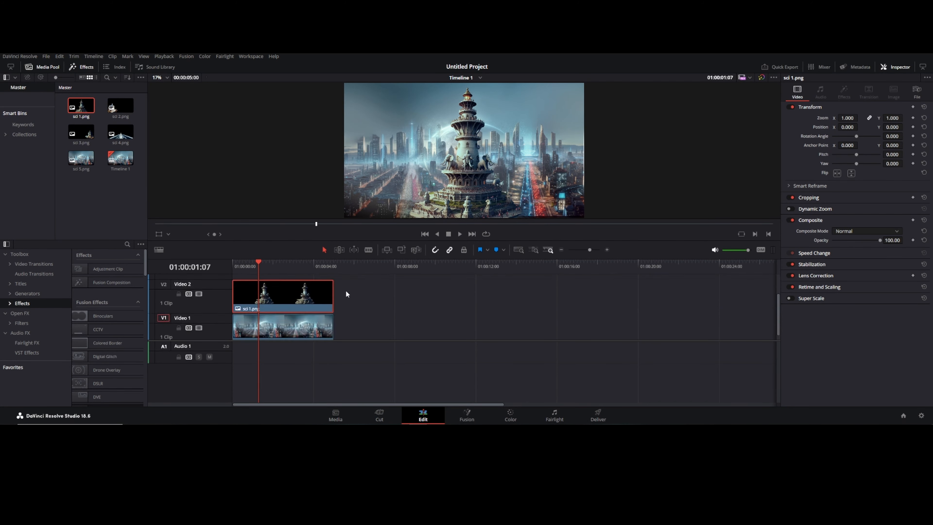
Step: Stack sci 2.png on Video 3 and sci 3.png on Video 4 above the existing clips
drag(422, 341, 422, 387)
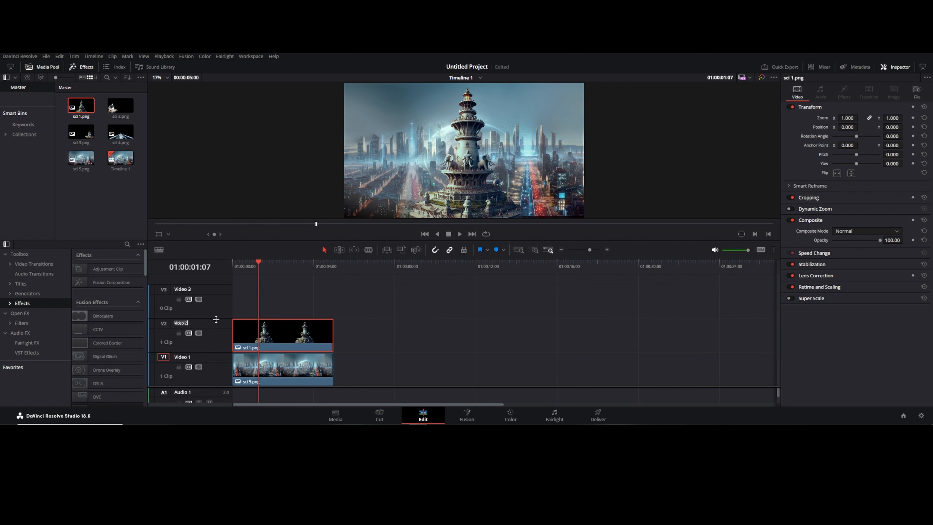
drag(216, 320, 214, 368)
drag(121, 108, 239, 333)
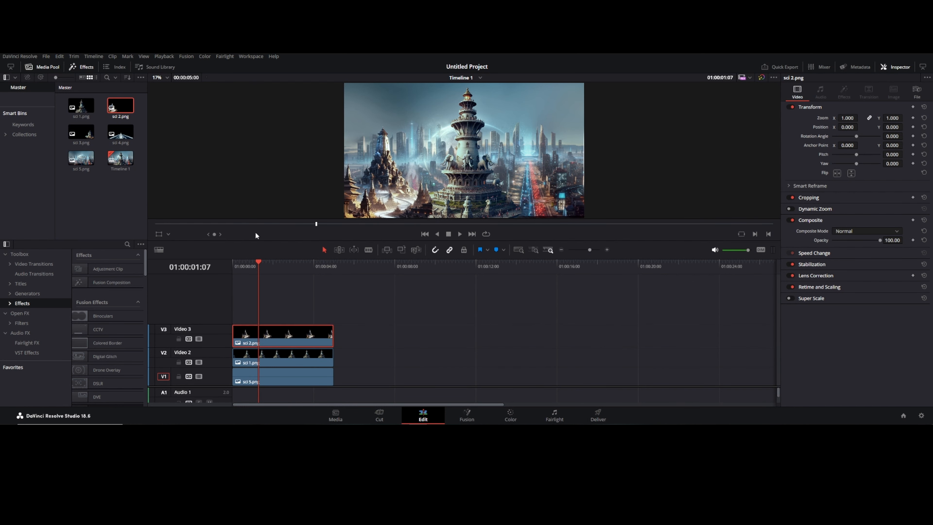
drag(81, 131, 225, 302)
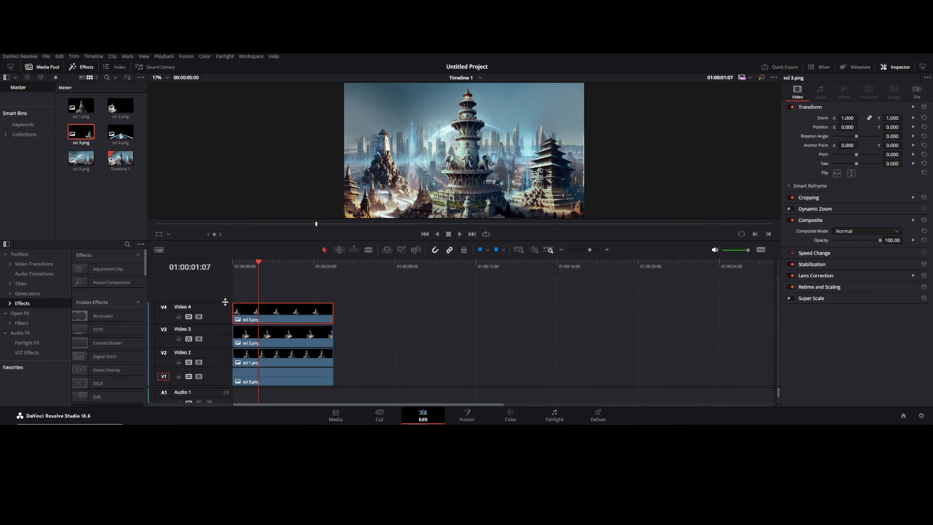
Step: Set the selected clip's zoom to 1.01
click(198, 316)
click(198, 316)
click(471, 281)
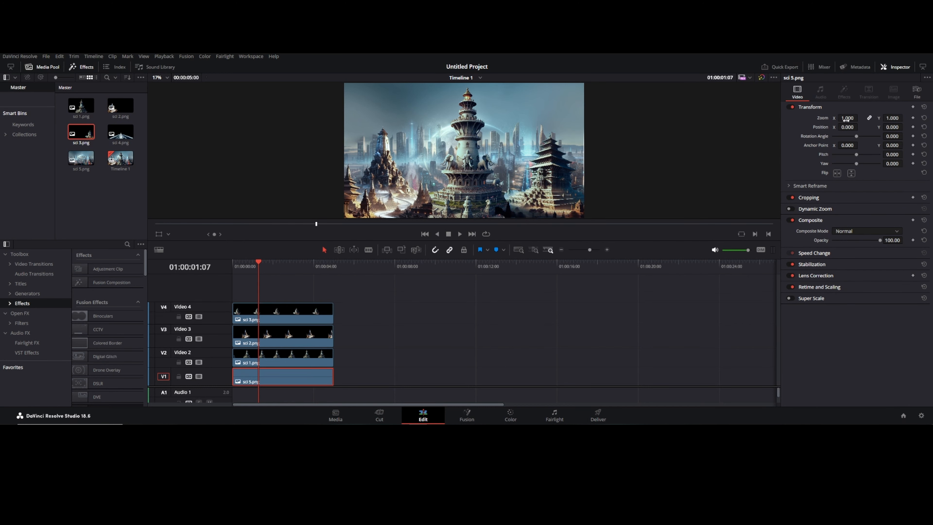
drag(847, 119, 845, 118)
text(1.1)
key(Return)
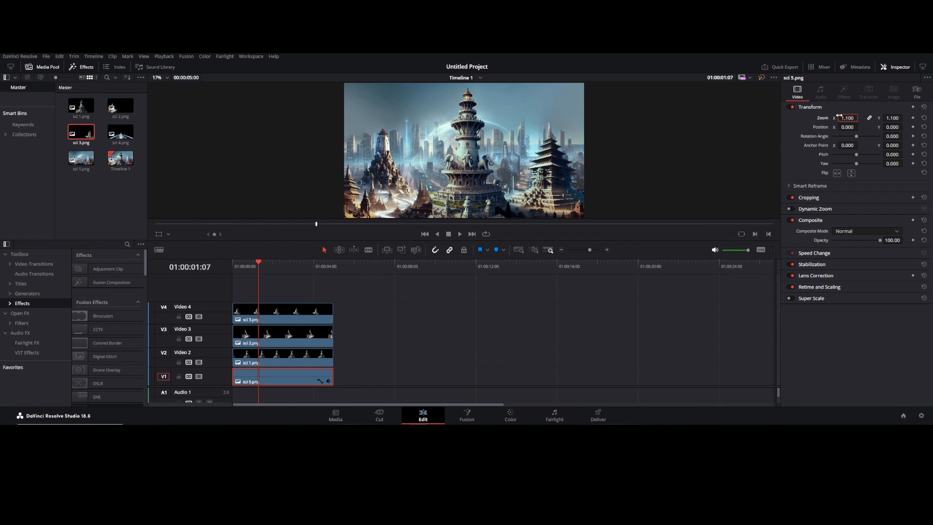
text(1.01)
key(Return)
Step: Add sci 4.png on a new top track, Video 5
drag(120, 133, 316, 275)
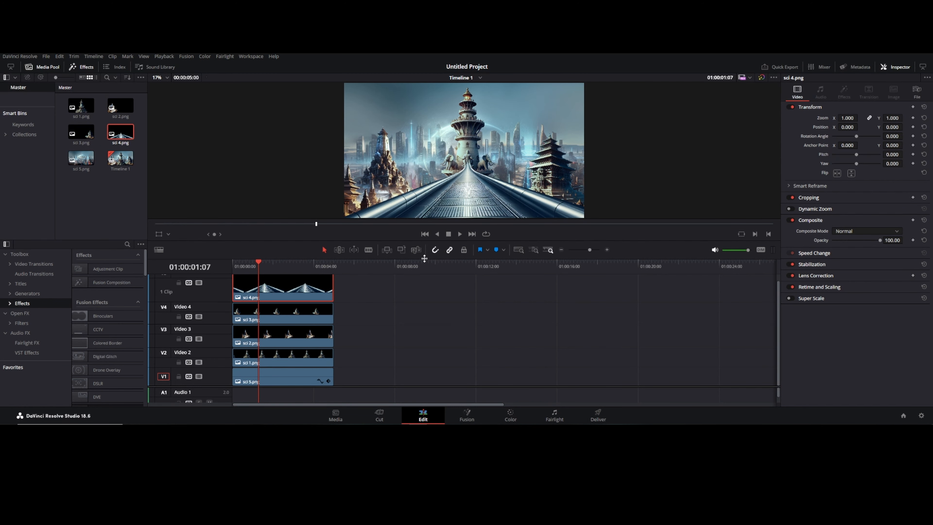
drag(424, 259, 424, 218)
drag(224, 261, 219, 365)
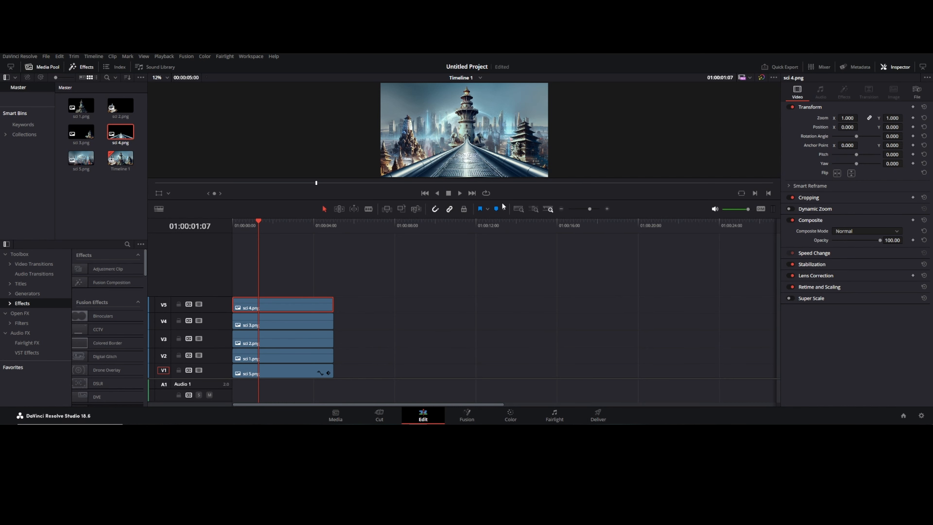
drag(502, 203, 503, 235)
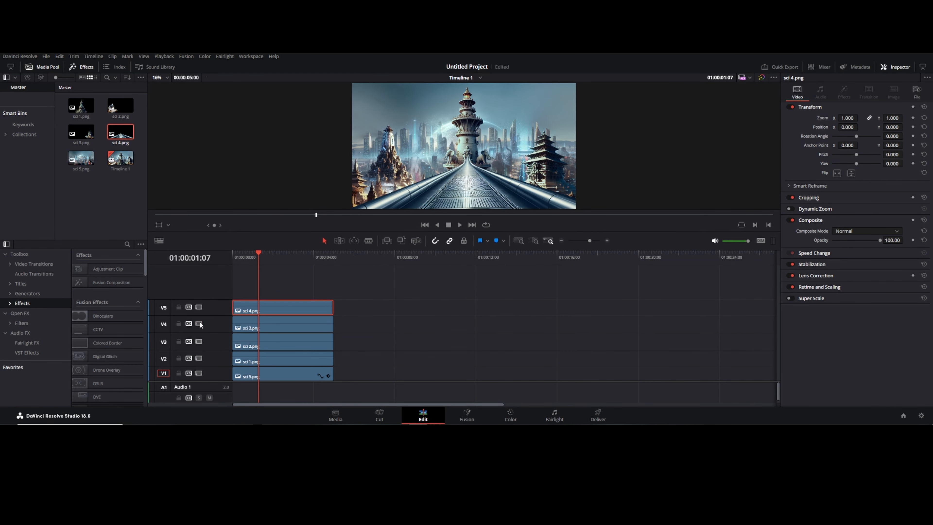
Step: Toggle the lower video tracks off and on to preview each layer
click(199, 341)
click(200, 341)
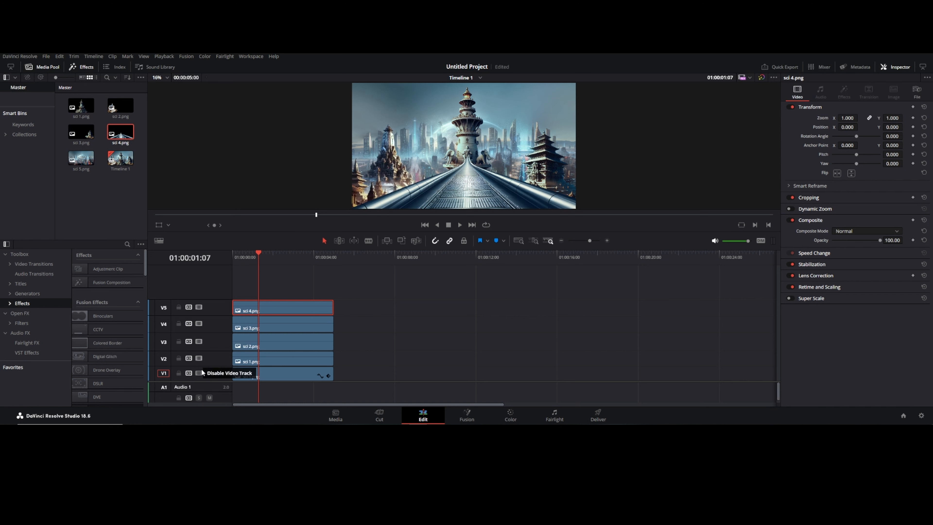
click(199, 357)
click(200, 358)
click(200, 374)
click(201, 373)
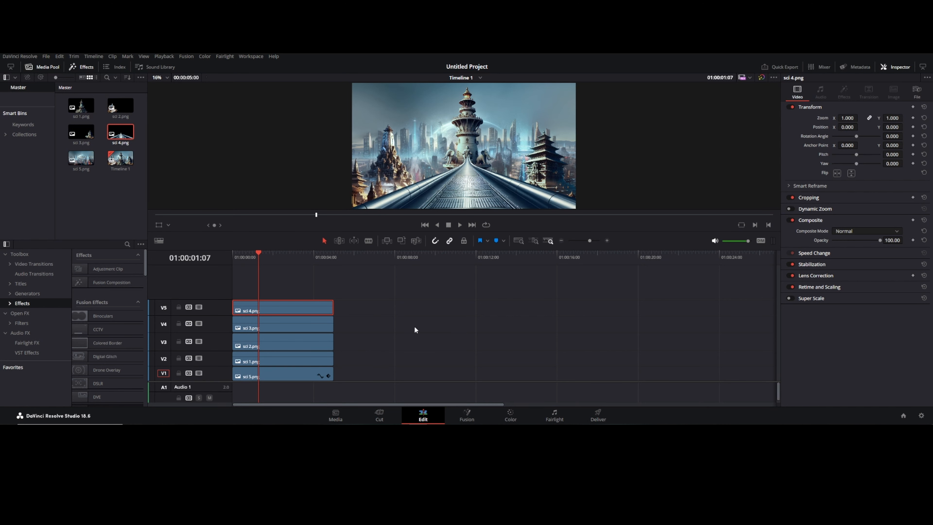
Step: Extend all five image clips to about 12 seconds
drag(375, 297, 476, 347)
drag(256, 256, 149, 202)
click(150, 202)
click(564, 332)
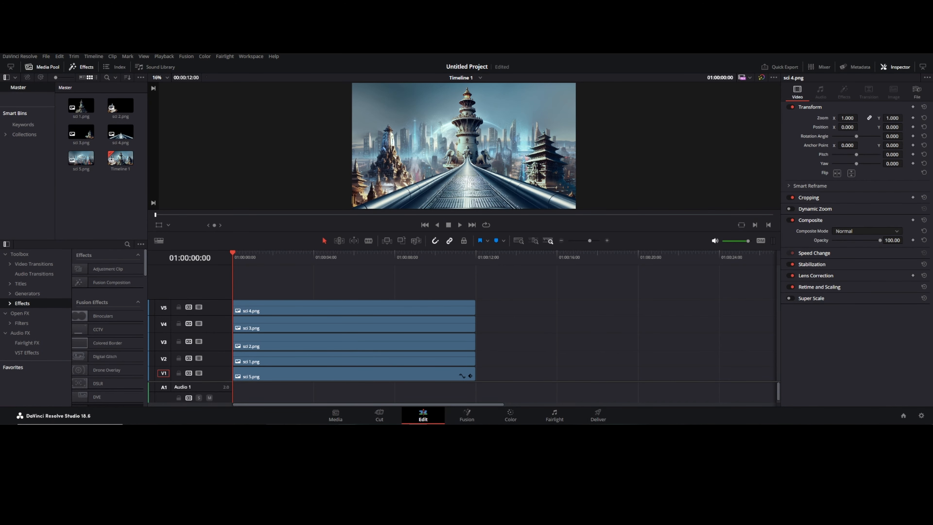
Step: Import three vecteezy smoke and fire overlay videos from the resources folder into the media pool
key(alt+Tab)
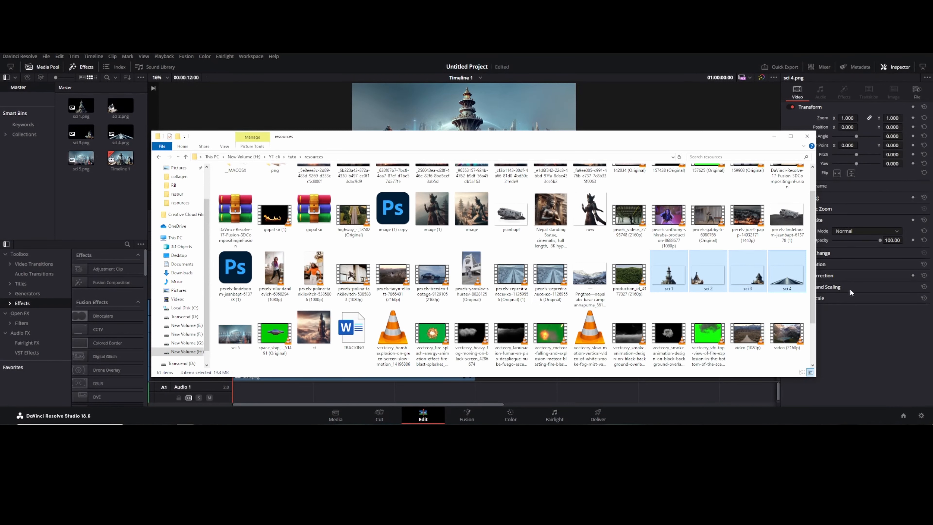
click(472, 337)
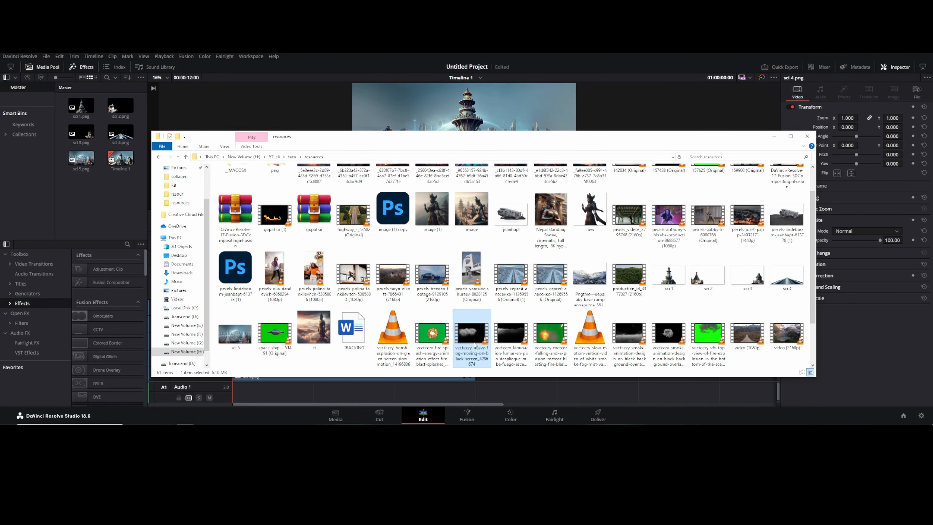
ctrl+click(514, 336)
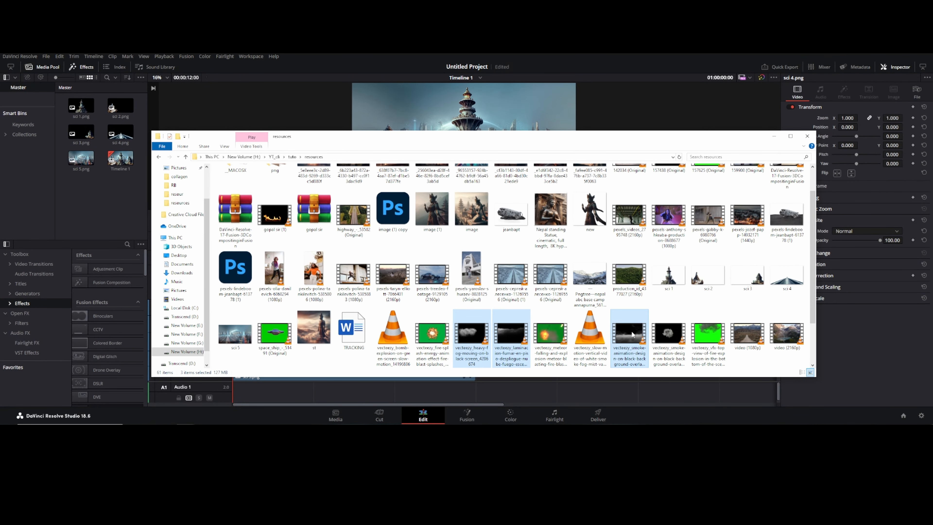
drag(637, 333, 111, 199)
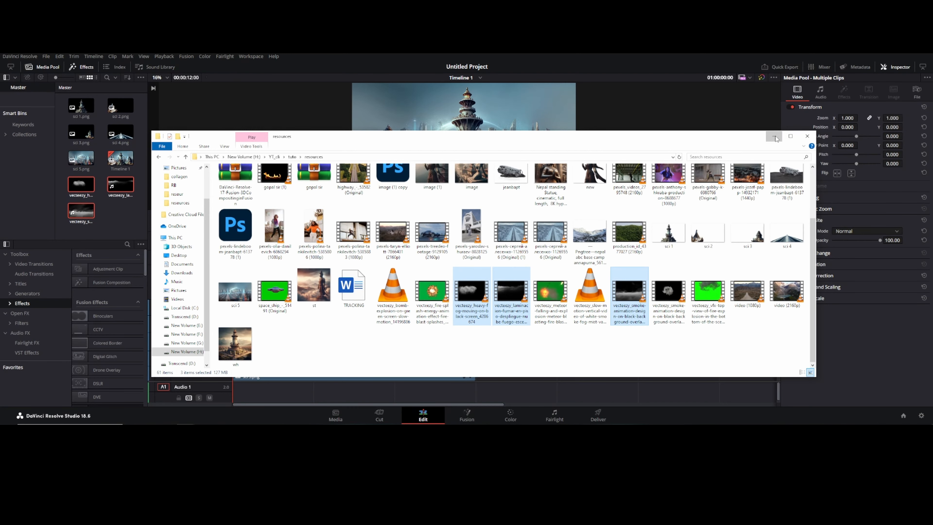
click(774, 137)
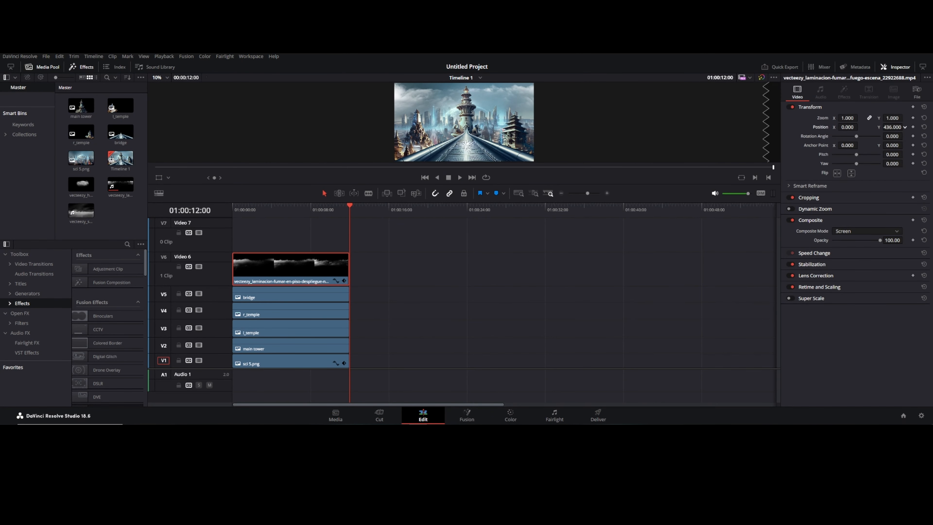
Step: Set the floor-smoke overlay clip's Y position to 61 and play the timeline
drag(892, 127, 861, 127)
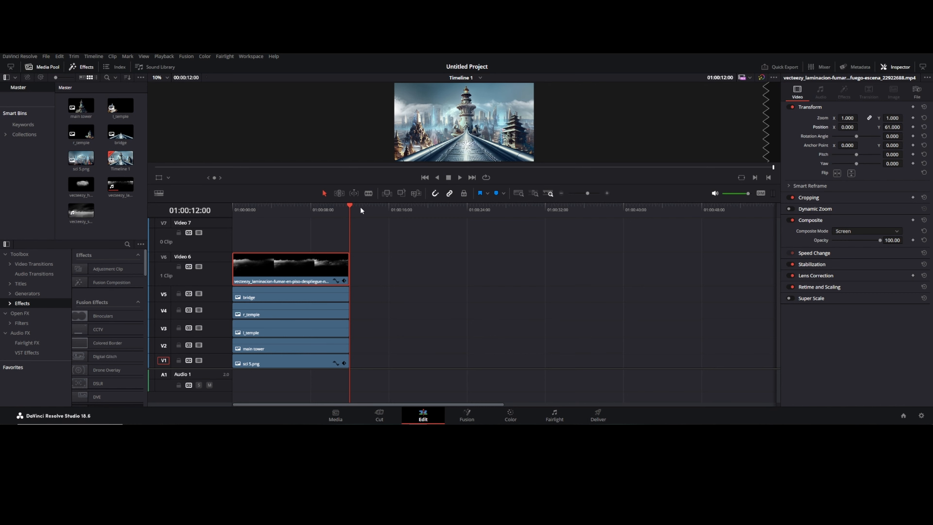
key(space)
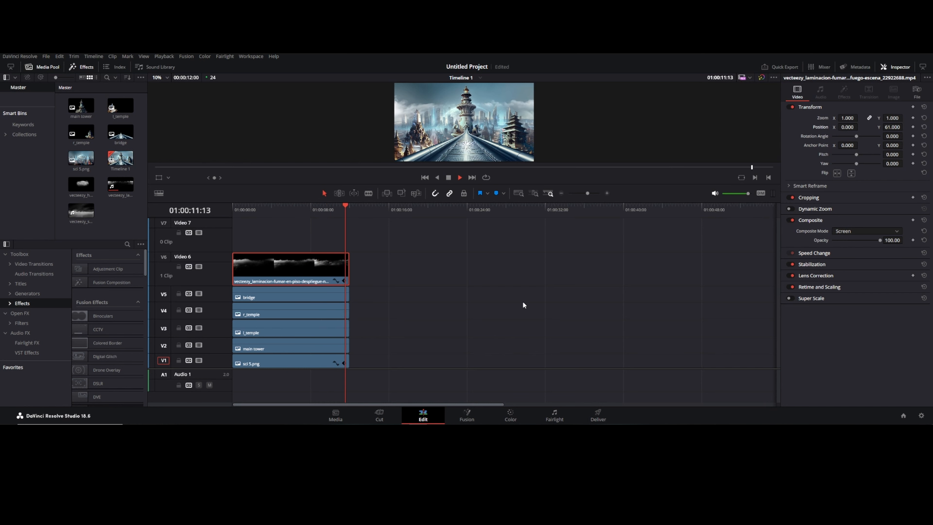
Step: Place the smoke animation clip on Video 7 above the floor-smoke overlay
drag(85, 212, 281, 245)
right_click(474, 235)
click(504, 302)
click(496, 379)
key(BackSpace)
drag(282, 211, 270, 212)
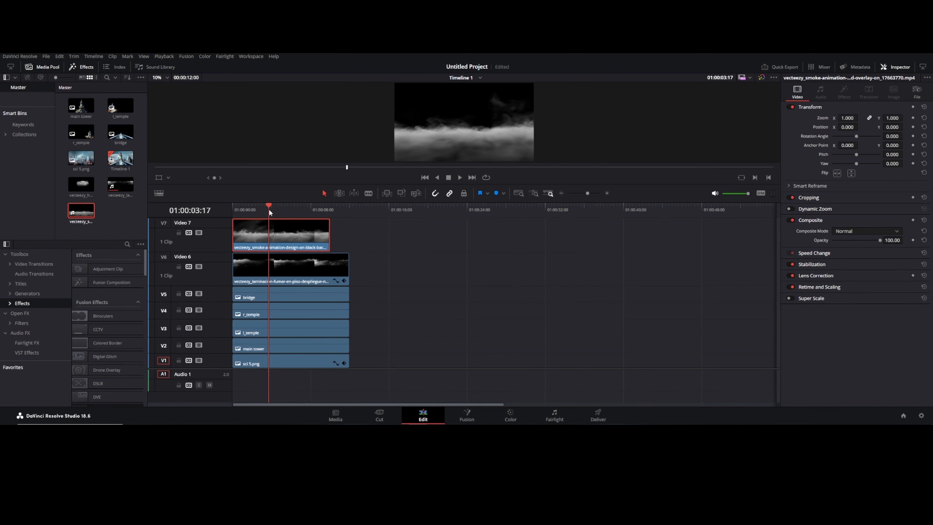
Step: Set the smoke animation clip's composite mode to Screen and preview playback
click(849, 231)
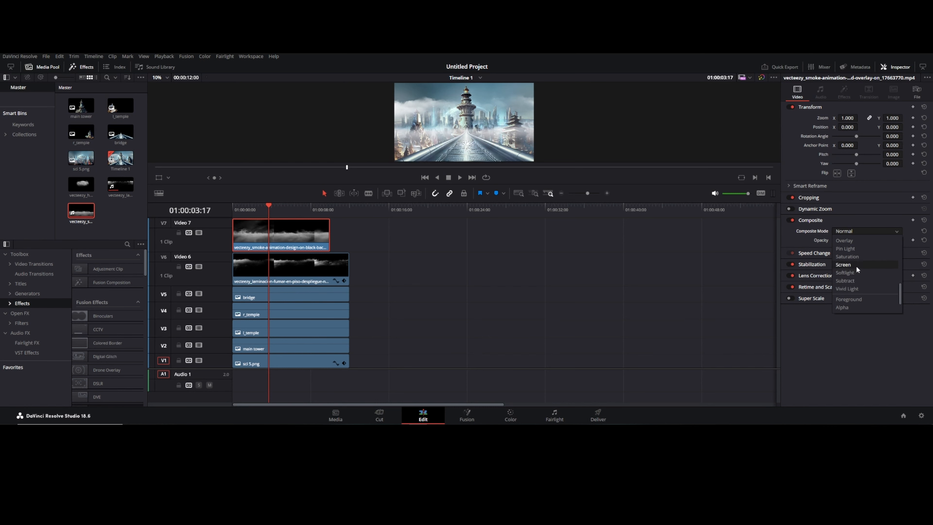
click(856, 266)
key(space)
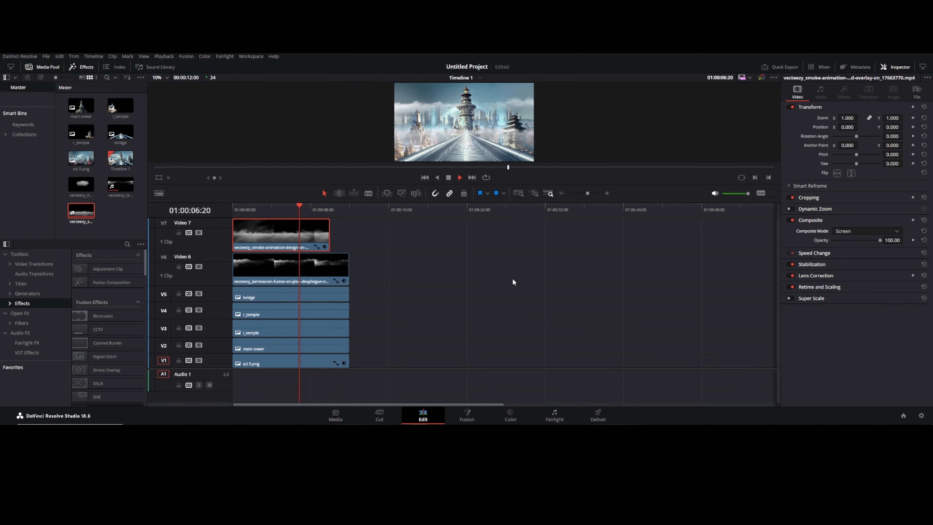
key(space)
Step: Slow the smoke animation clip to 50% speed and trim its end to about 12 seconds
right_click(295, 231)
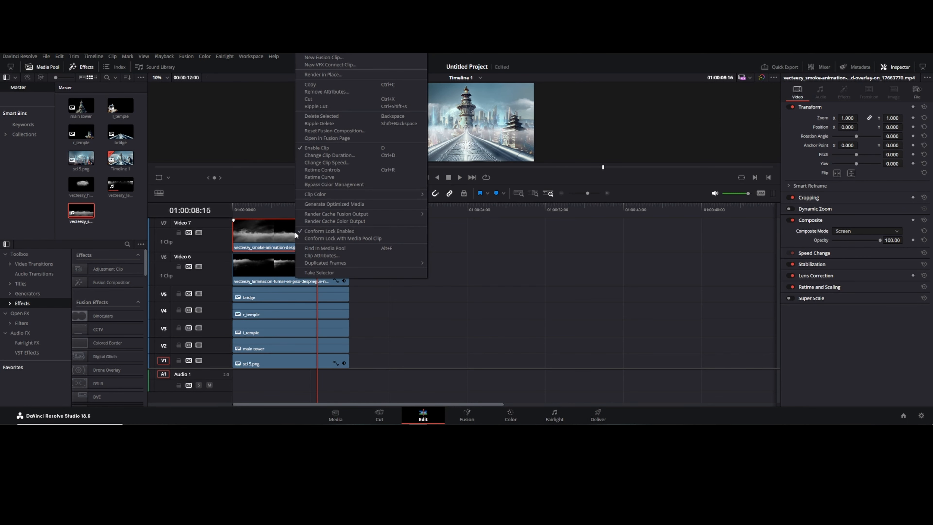
click(319, 177)
click(285, 254)
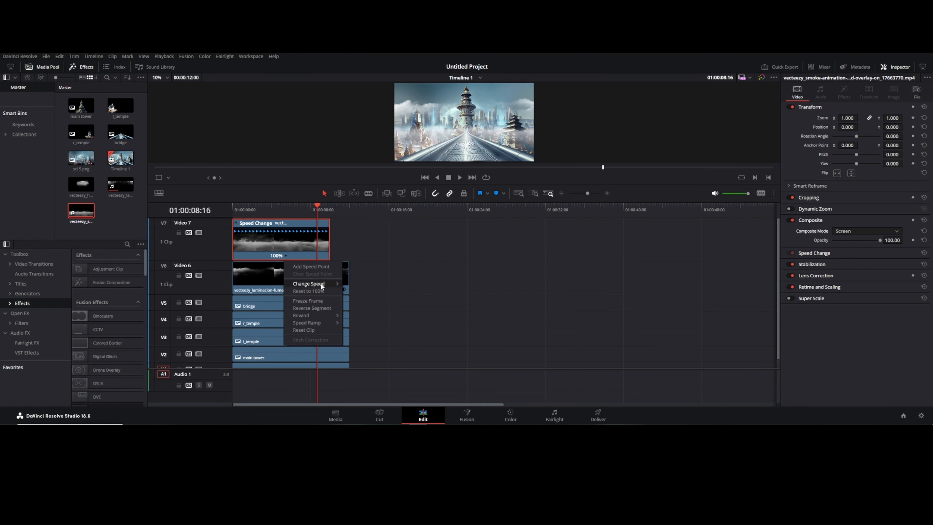
mouse_move(321, 283)
click(364, 296)
key(Home)
key(space)
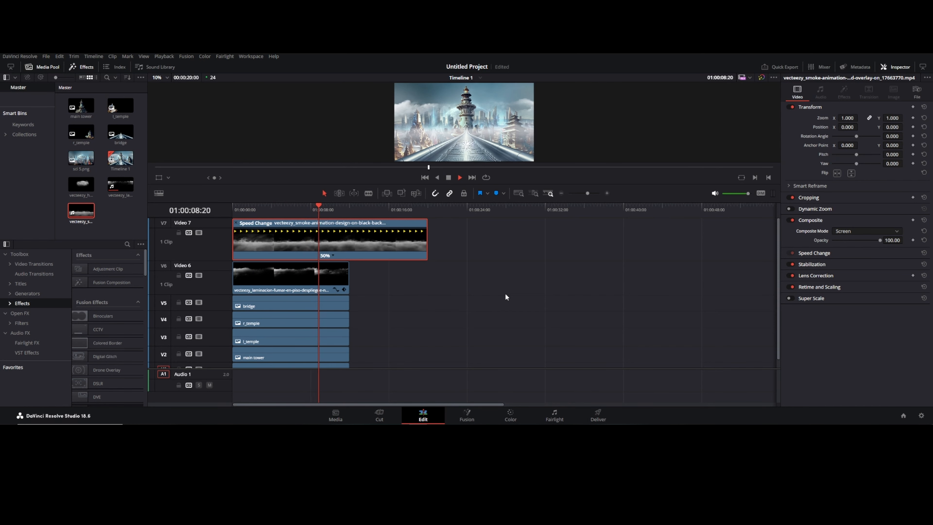
drag(427, 249, 348, 248)
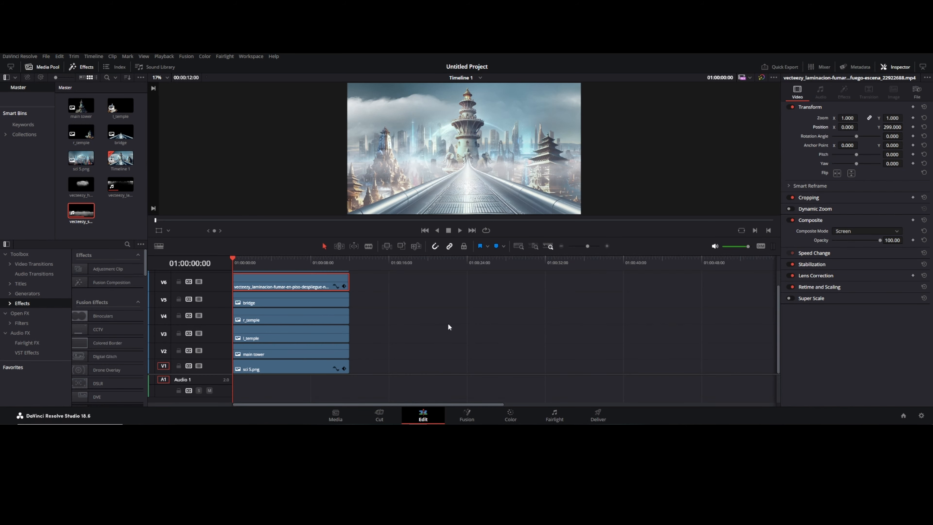
Step: Import the space ship video and clips 157438 and 157625 into the media pool
mouse_move(186, 424)
click(356, 404)
click(275, 291)
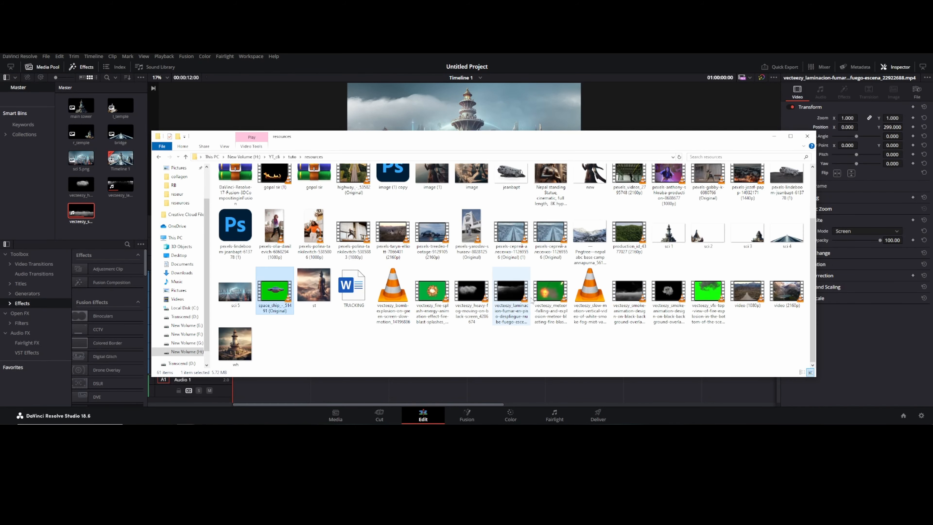
scroll(514, 330, up, 2)
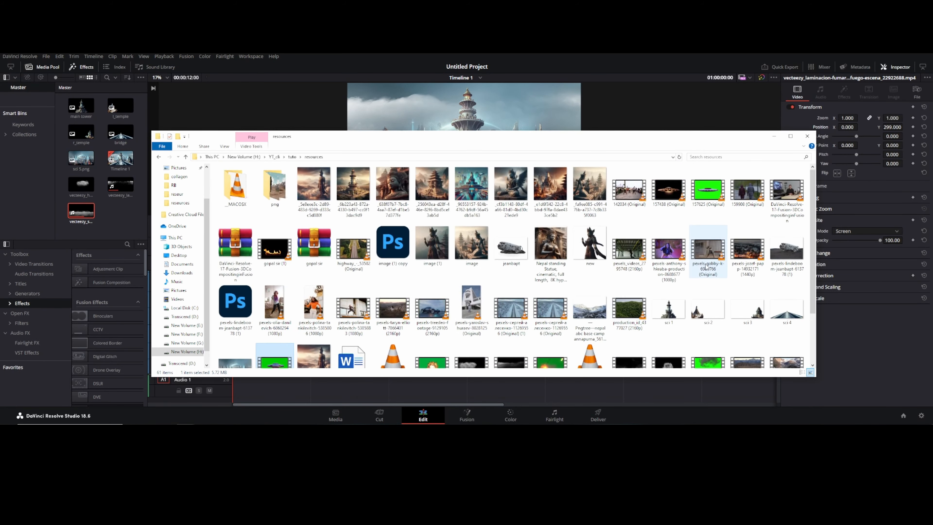
ctrl+click(676, 197)
ctrl+click(707, 194)
drag(707, 195, 114, 223)
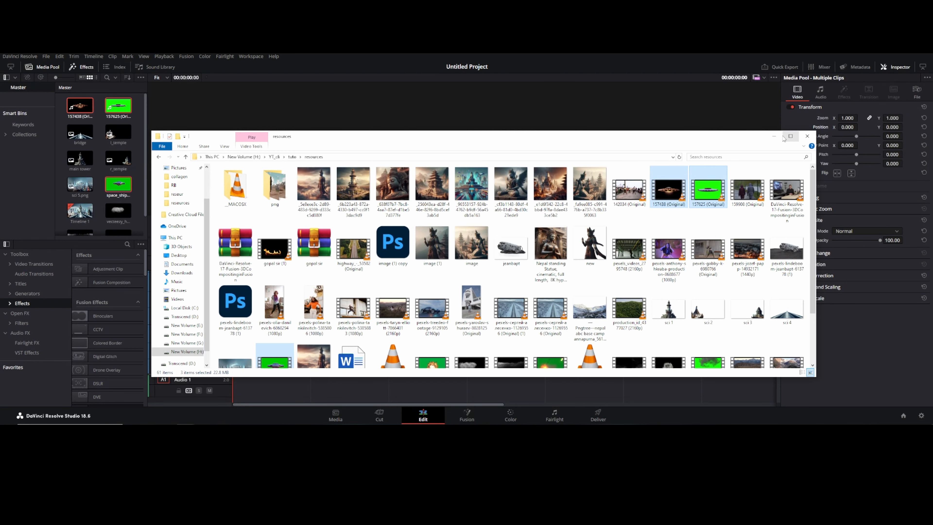
Step: Set the 157438 clip's composite mode to Screen
click(122, 109)
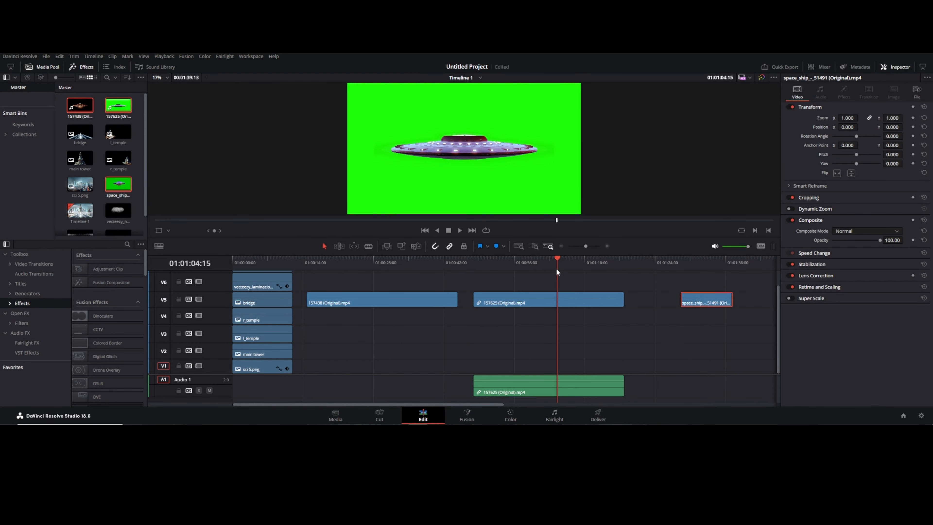
drag(557, 273, 412, 271)
click(431, 302)
click(863, 231)
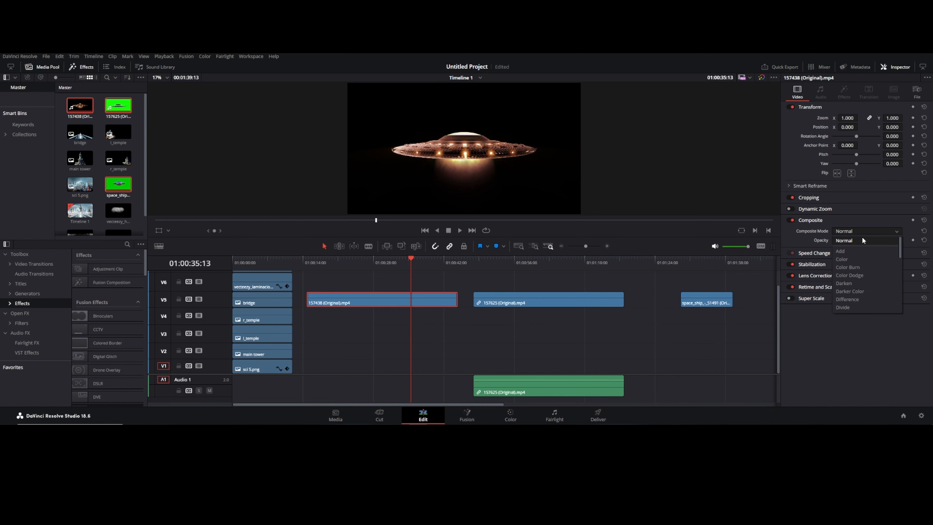
scroll(852, 256, down, 5)
click(853, 264)
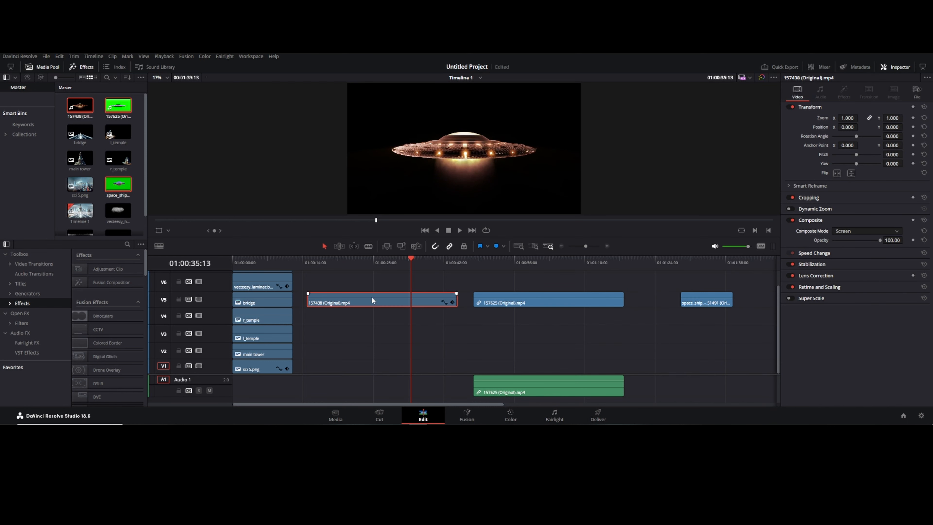
Step: Move the 157438 clip to a new Video 8 track at the timeline start, shrink it to zoom 0.51 in the upper left, and preview
drag(372, 300, 271, 259)
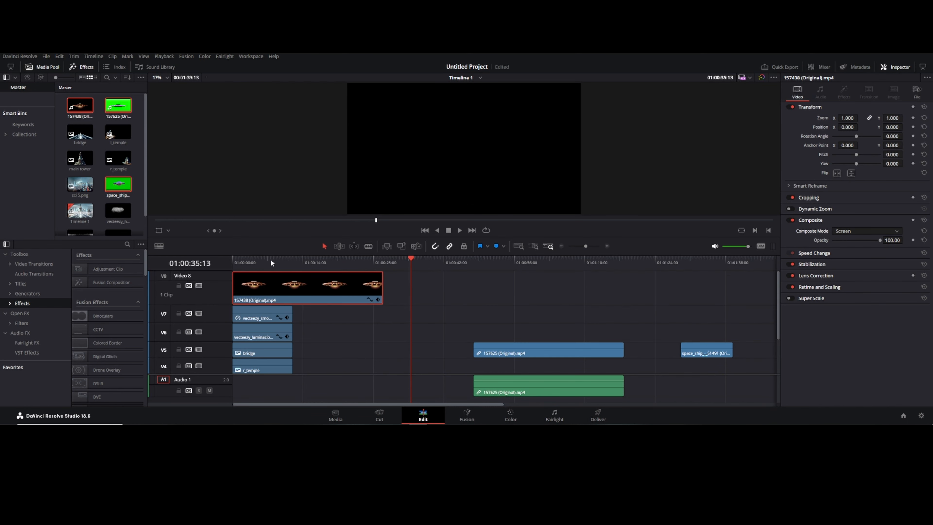
click(253, 260)
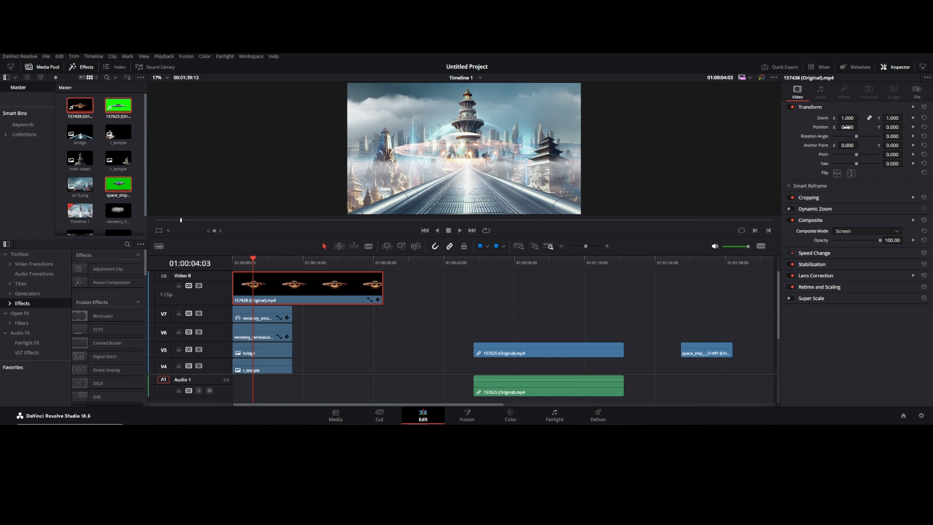
drag(847, 118, 834, 118)
drag(896, 127, 859, 127)
key(space)
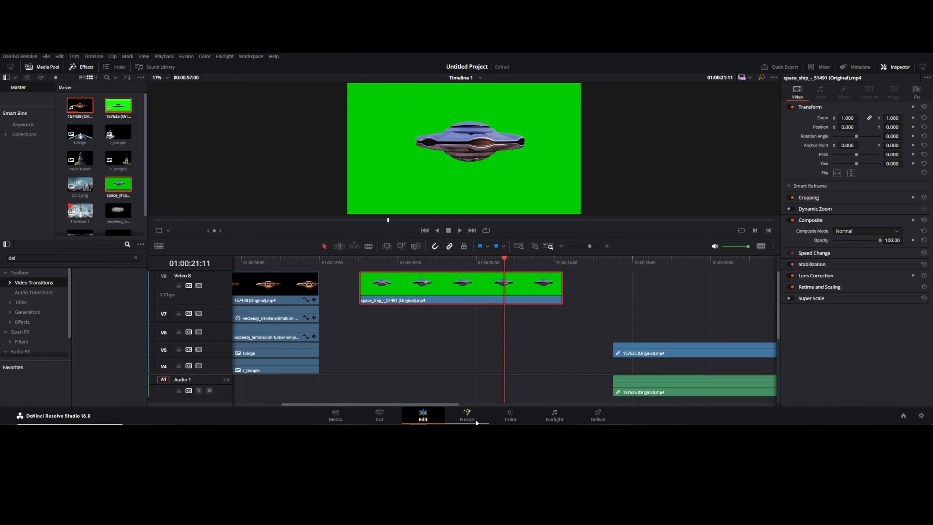
Step: Open the space ship clip in Fusion, add a Delta Keyer, and sample the green screen as its background colour
click(467, 415)
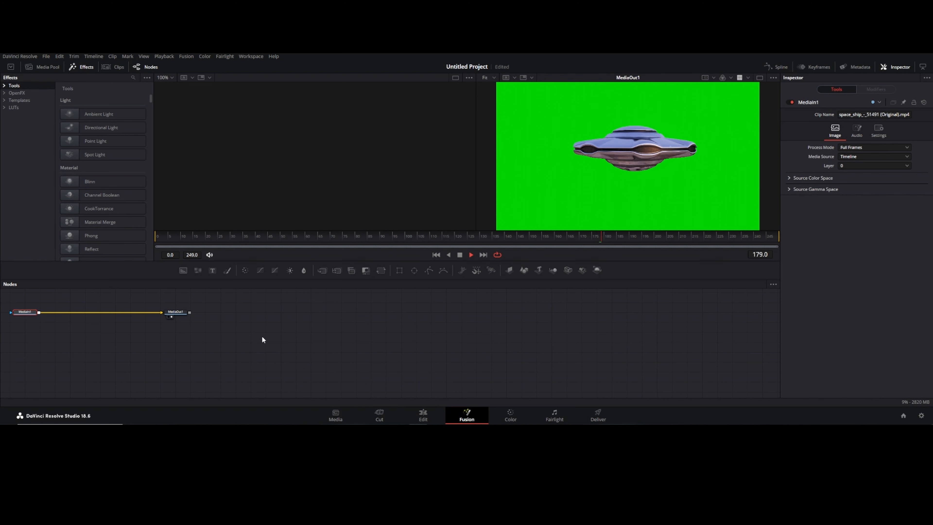
key(shift+space)
text(del)
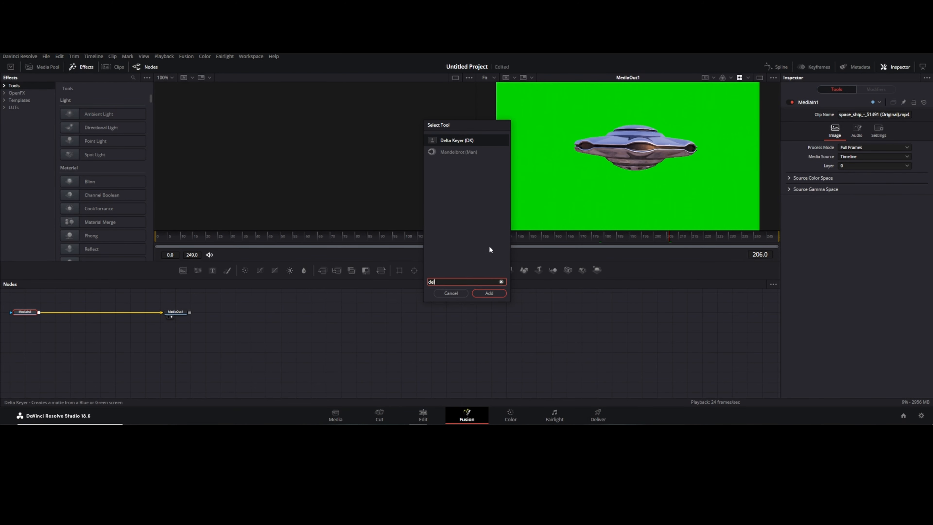
key(Return)
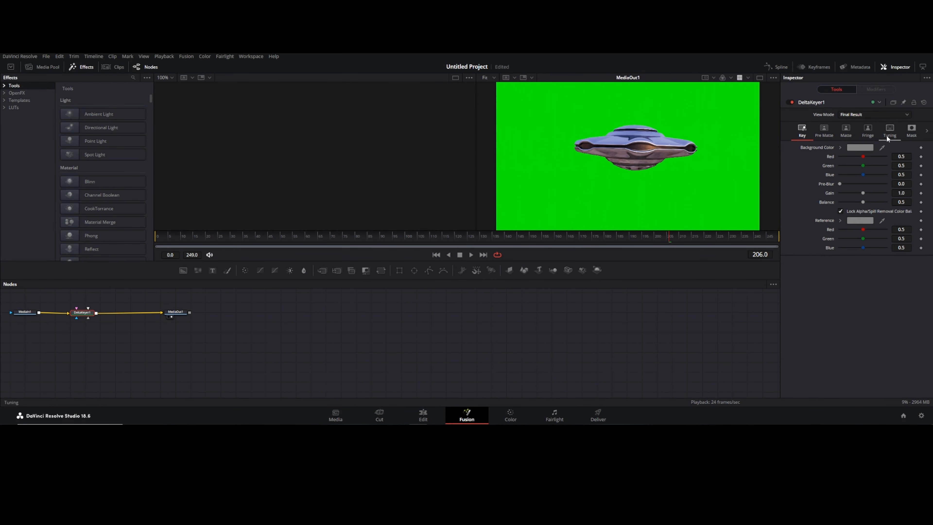
drag(882, 148, 724, 176)
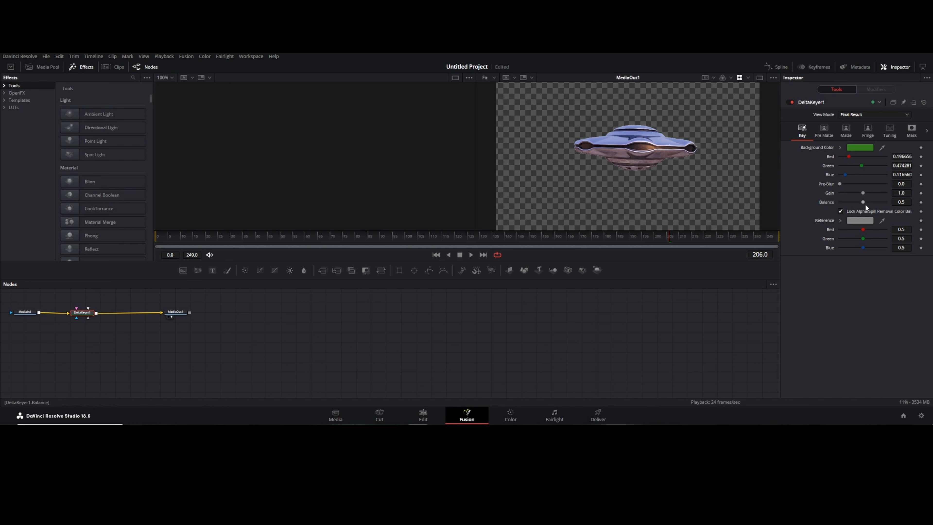
Step: Refine the Delta Keyer's pre-matte blur and matte threshold to 0.372 low and 0.911 high, with slight cleanup
click(825, 131)
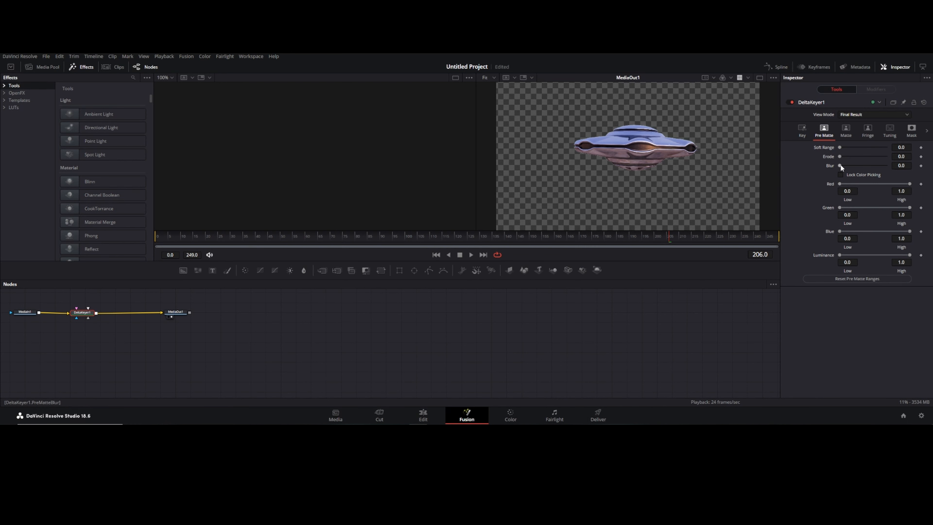
mouse_move(840, 165)
mouse_down()
mouse_move(861, 163)
mouse_move(846, 166)
mouse_up()
click(847, 128)
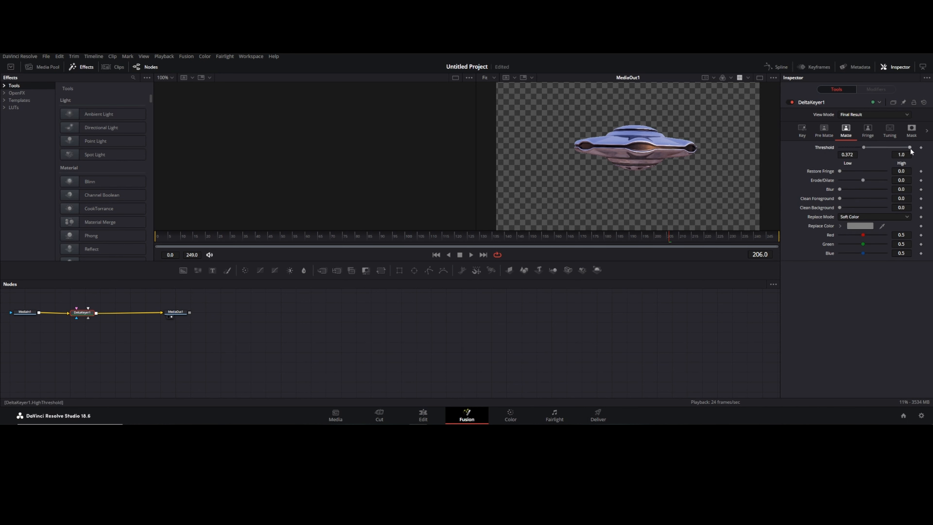
drag(856, 170, 850, 198)
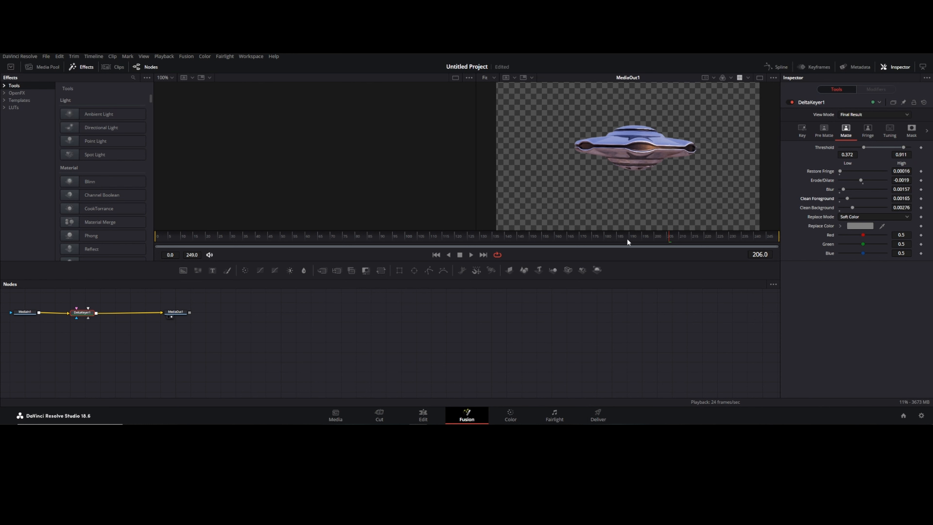
mouse_move(673, 236)
mouse_down()
mouse_move(291, 239)
mouse_move(752, 235)
mouse_move(674, 228)
mouse_up()
Step: Return to the Edit page and move the space ship clip to a new Video 9 track at the timeline start
click(424, 419)
scroll(426, 323, down, 5)
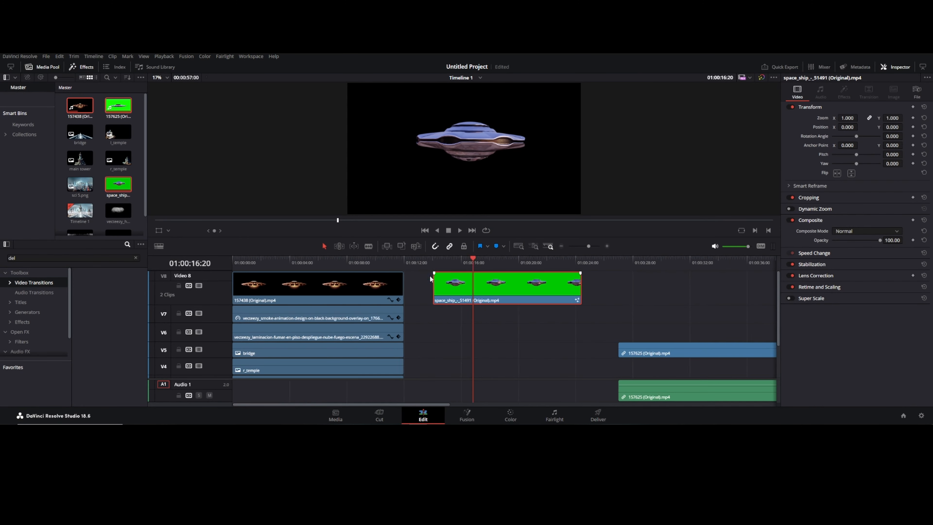
drag(426, 237, 467, 170)
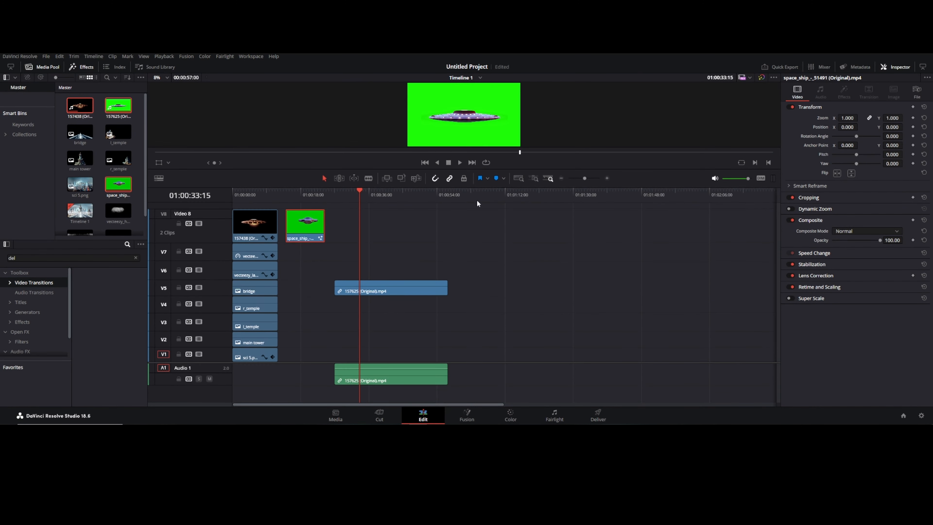
drag(312, 235, 259, 223)
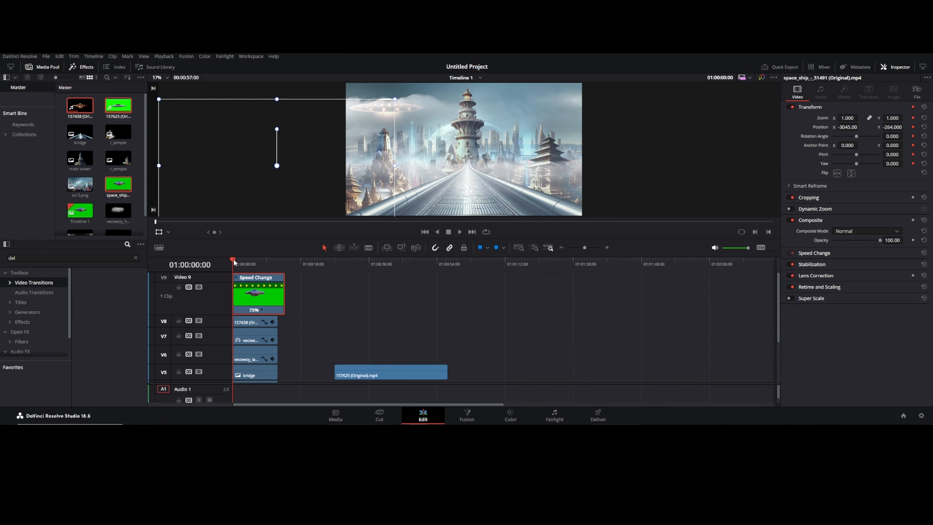
drag(235, 261, 280, 261)
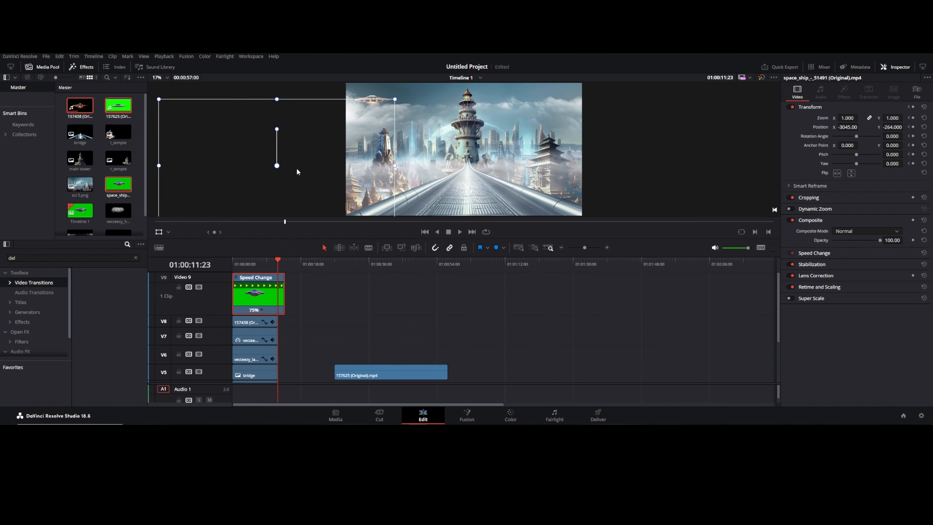
Step: Scale the space ship clip to zoom 0.47 and position it in the upper right of the frame
drag(297, 171, 535, 139)
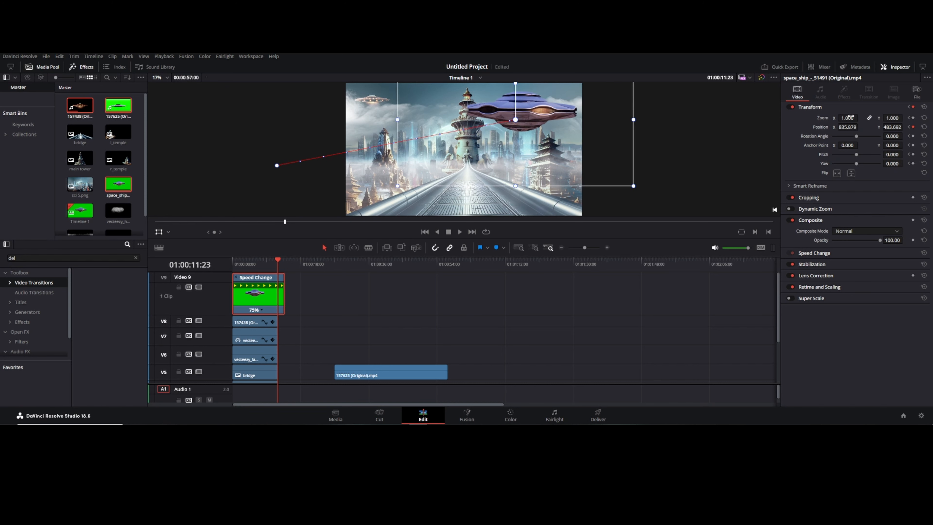
drag(851, 117, 859, 117)
drag(519, 116, 545, 112)
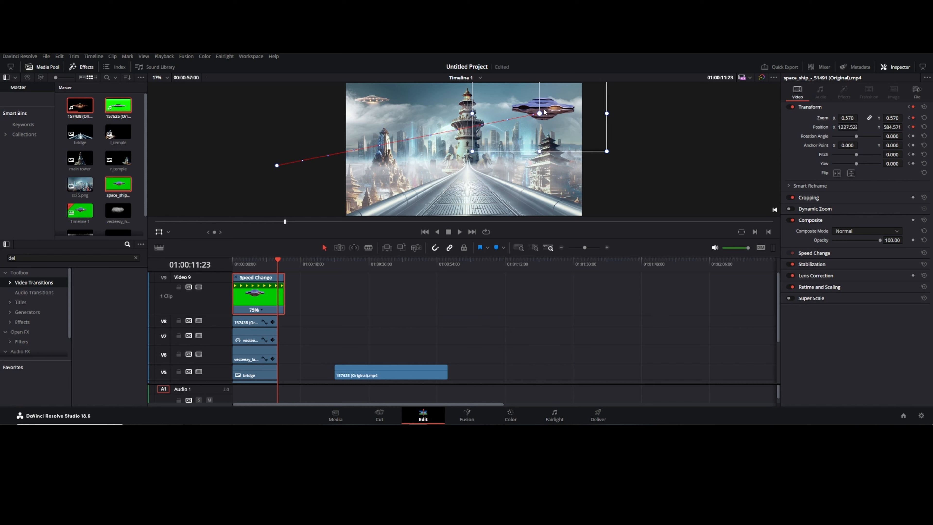
drag(849, 118, 844, 118)
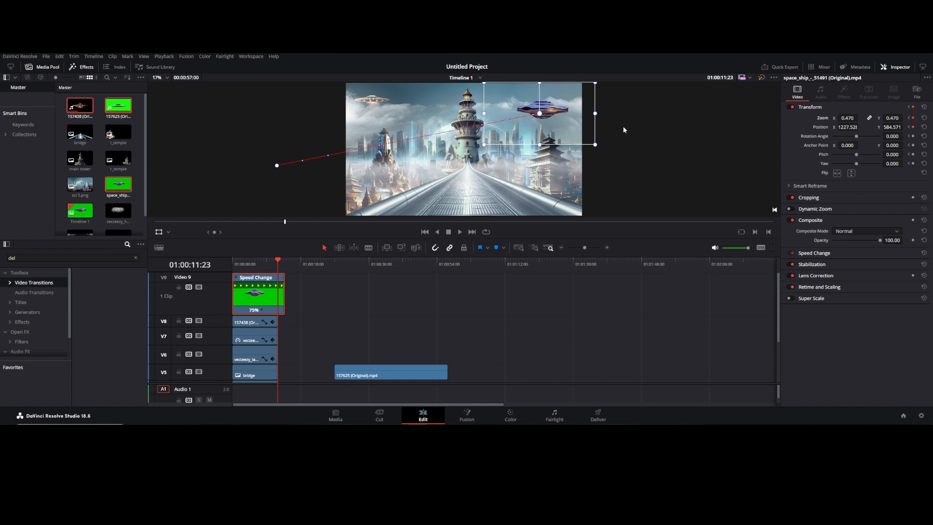
drag(548, 109, 554, 106)
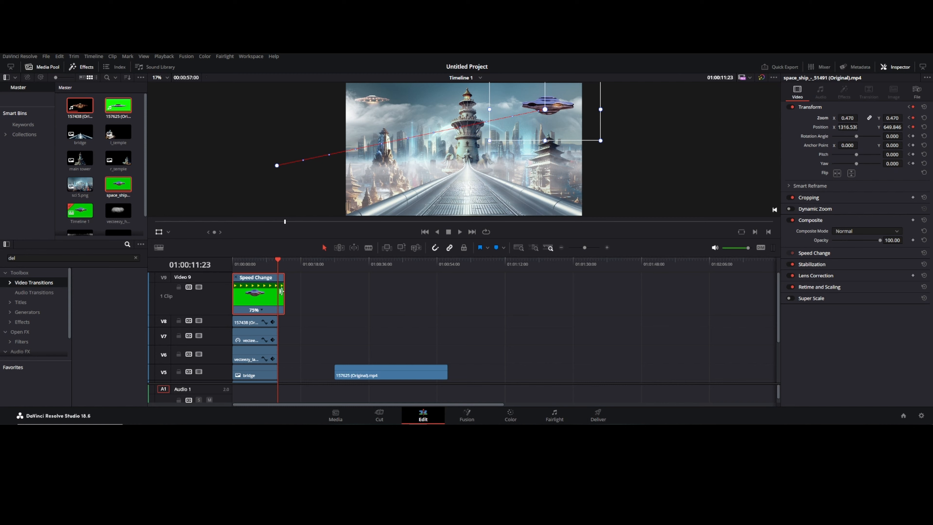
Step: Trim the space ship clip's end to line up with the clips below and preview from the start
drag(281, 291, 277, 291)
key(Home)
key(space)
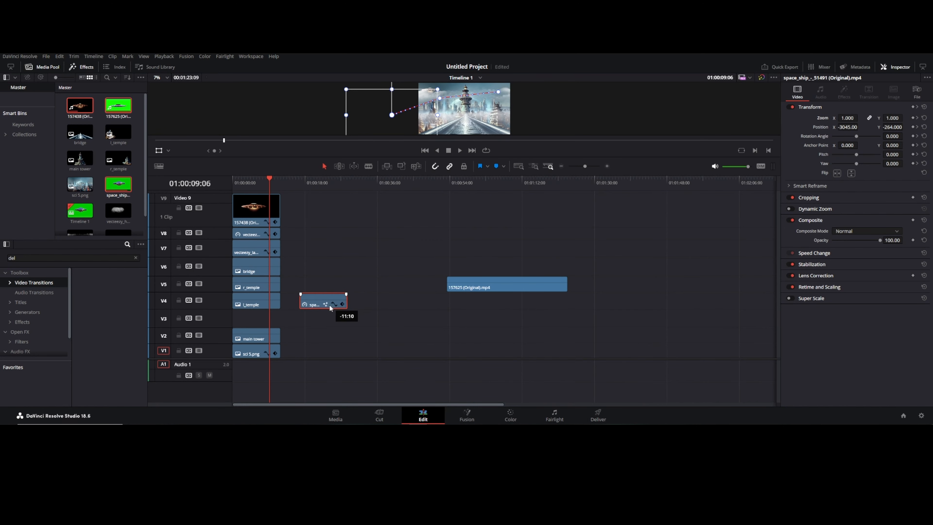
Step: Move the space ship clip down to Video 2 at the timeline start and preview playback
drag(322, 312, 364, 250)
drag(253, 335, 253, 322)
drag(364, 251, 359, 285)
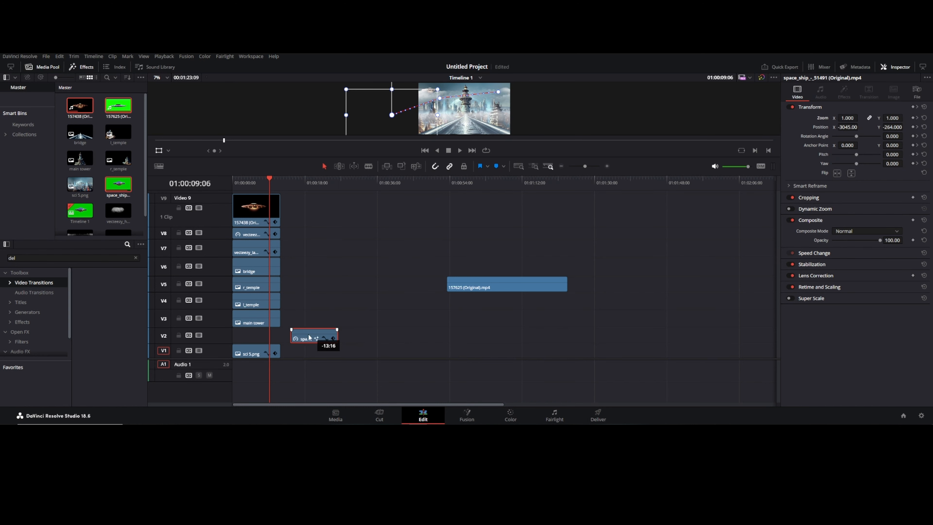
drag(309, 338, 256, 331)
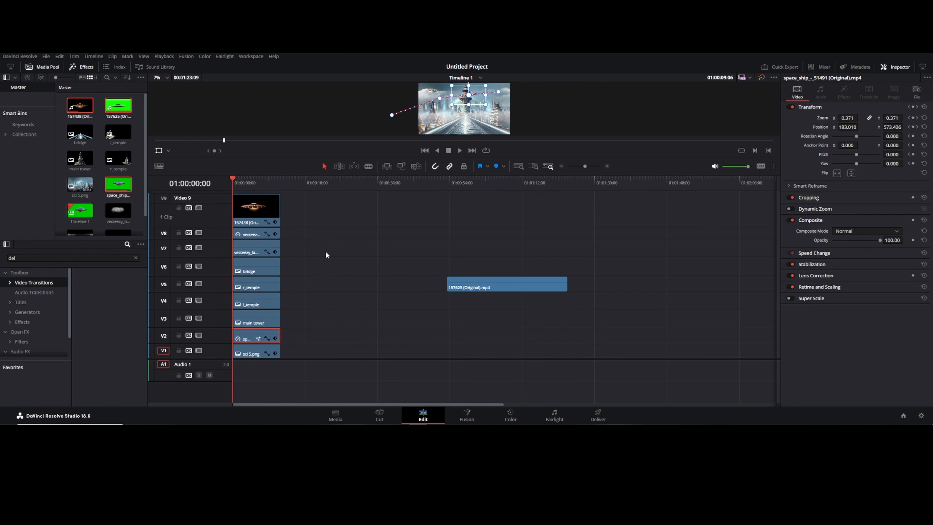
key(space)
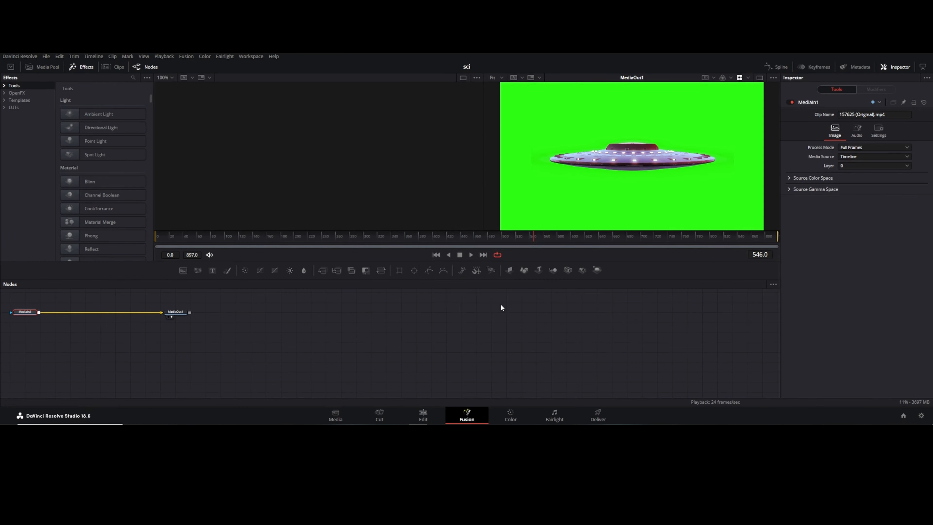
Step: Add a Delta Keyer to clip 157625 in Fusion, wire it between the nodes, and sample the green background
key(shift+space)
text(del)
key(Return)
drag(61, 313, 98, 312)
drag(882, 147, 730, 183)
Step: Set the keyer's matte threshold to about 0.144 low and 0.894 high with light cleanup, then preview
click(846, 129)
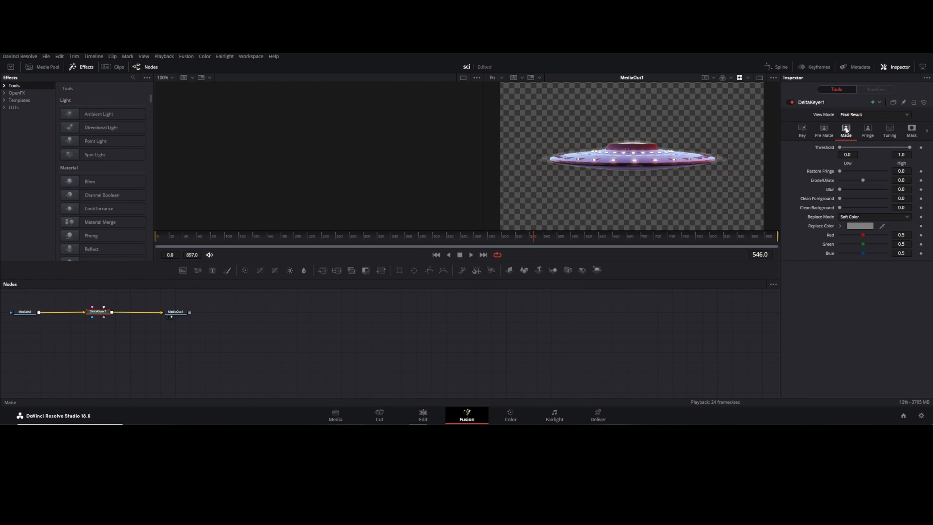
mouse_move(863, 180)
mouse_down()
mouse_move(841, 190)
mouse_move(861, 181)
mouse_up()
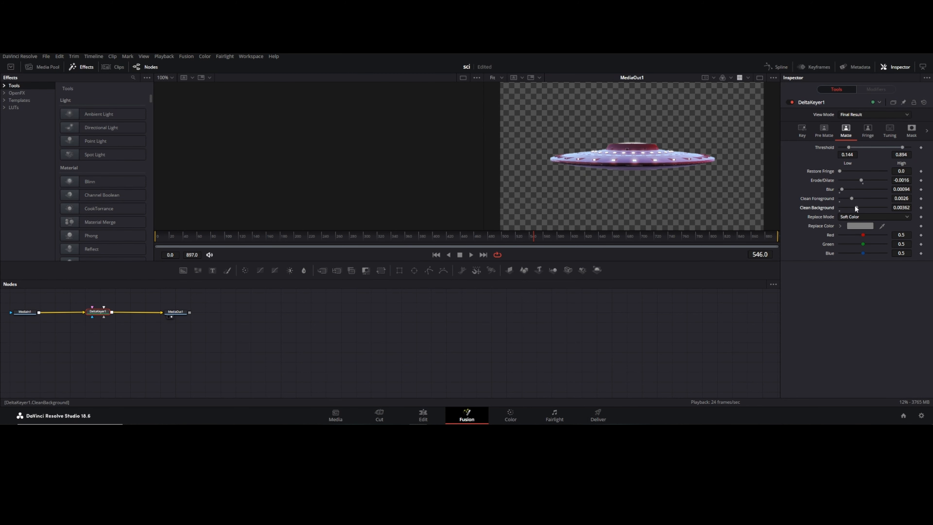
click(483, 240)
key(space)
Step: Return to the Edit page and move clip 157625 onto a new Video 10 track at the timeline start
click(423, 416)
drag(423, 289, 359, 239)
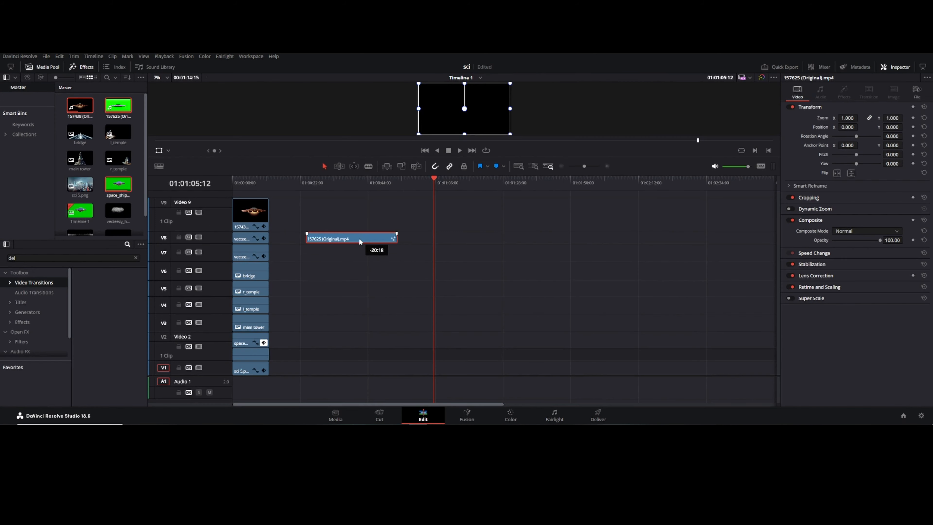
drag(359, 242, 345, 217)
Step: Scale clip 157625 to zoom 0.37 and move it into the upper left of the frame
drag(847, 118, 808, 128)
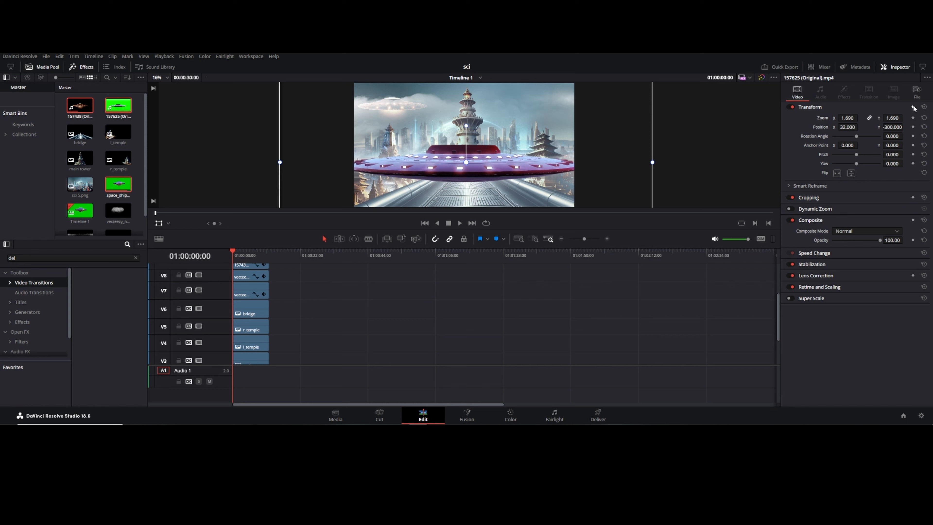
drag(233, 253, 269, 252)
drag(848, 119, 860, 118)
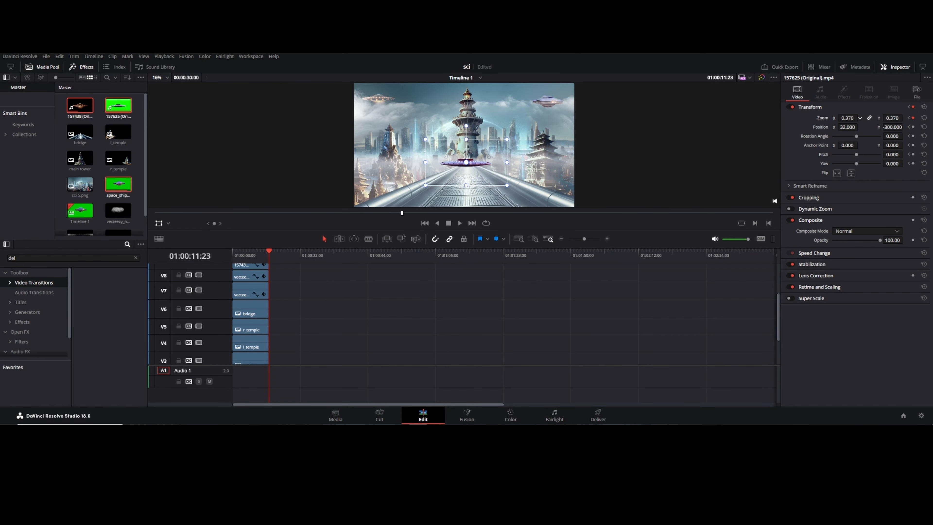
drag(473, 166, 439, 99)
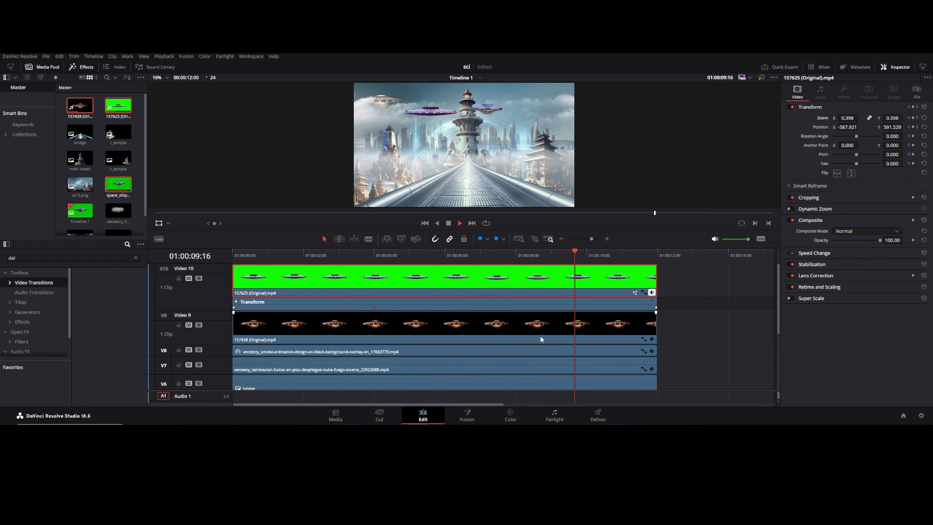
Step: Reorder the layers so clip 157625 sits on Video 8 beneath the smoke and 157438 tracks, then preview
scroll(437, 314, down, 4)
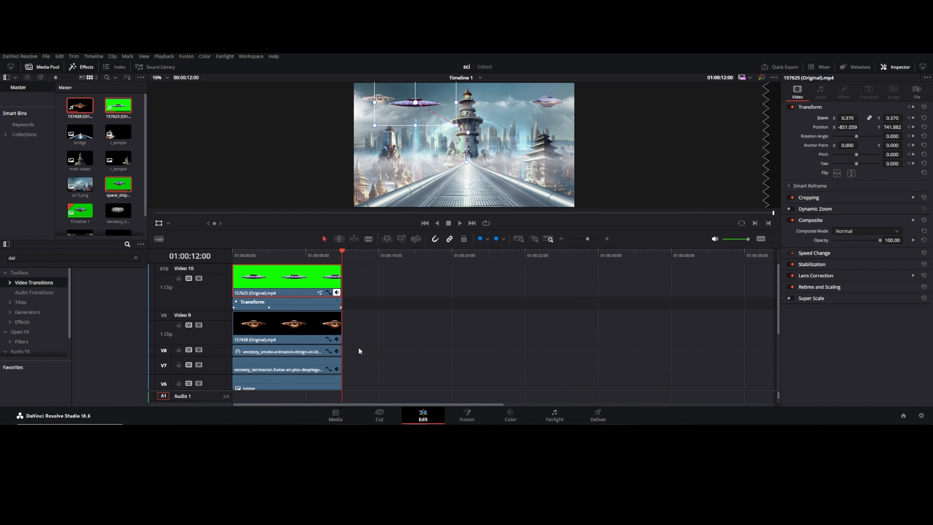
drag(307, 279, 423, 325)
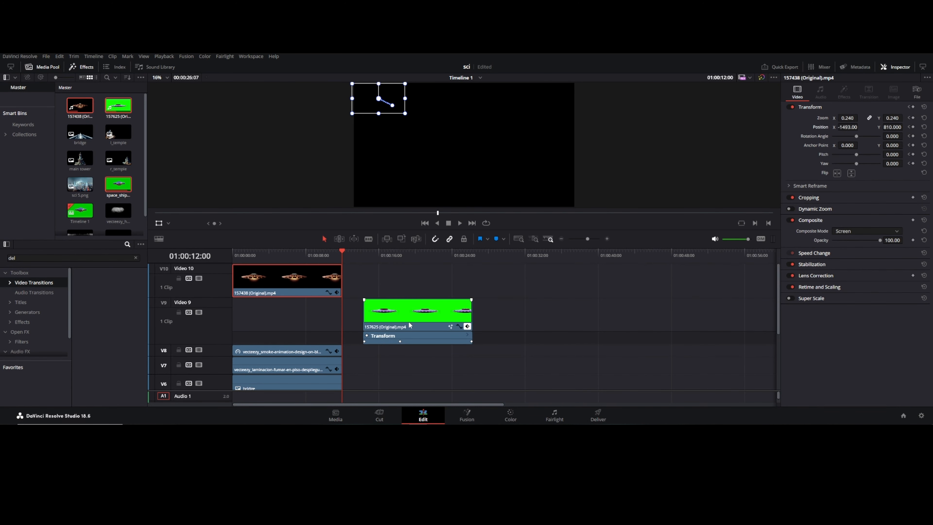
click(293, 256)
drag(298, 349, 302, 337)
drag(414, 318, 287, 340)
drag(293, 253, 216, 256)
key(space)
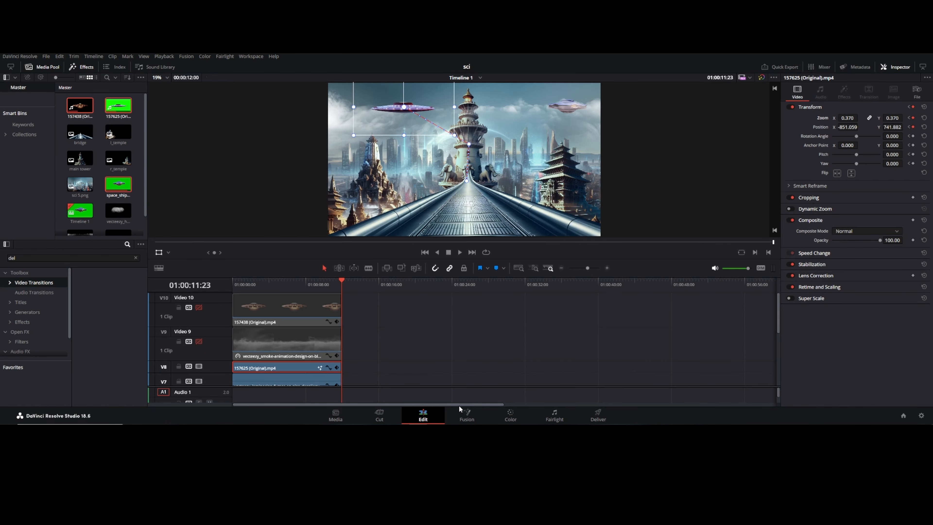
Step: Open the Color page and add a serial node for grading
click(510, 415)
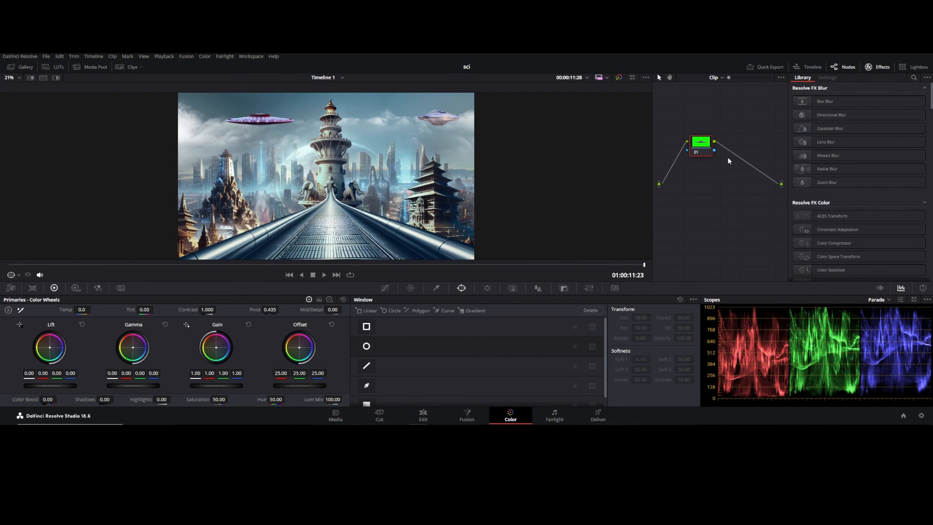
key(alt+s)
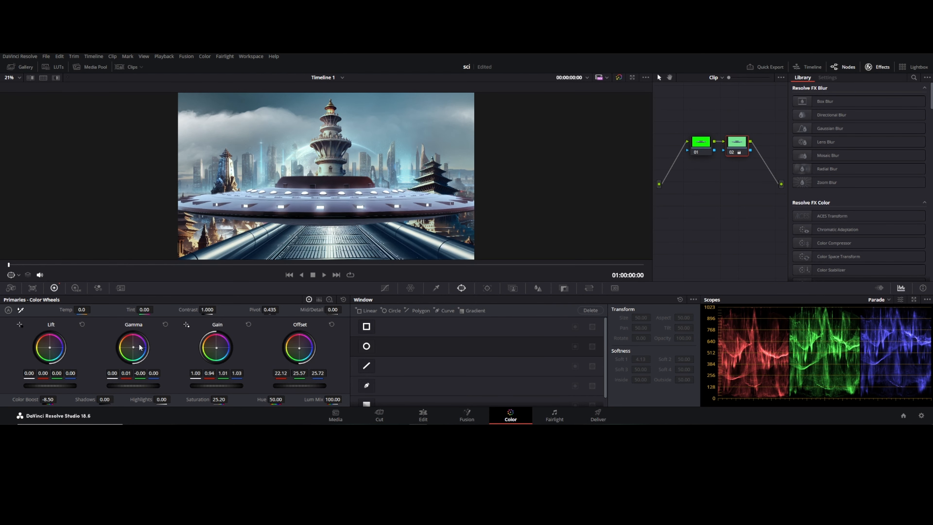
Step: Return to the Edit page, preview, and duplicate spaceship clip 157438 onto a new Video 11 track
click(423, 415)
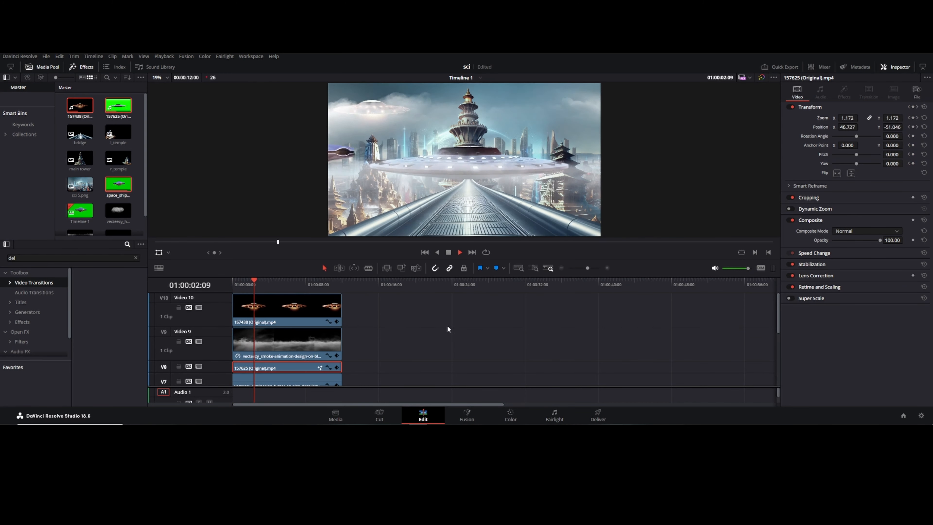
key(space)
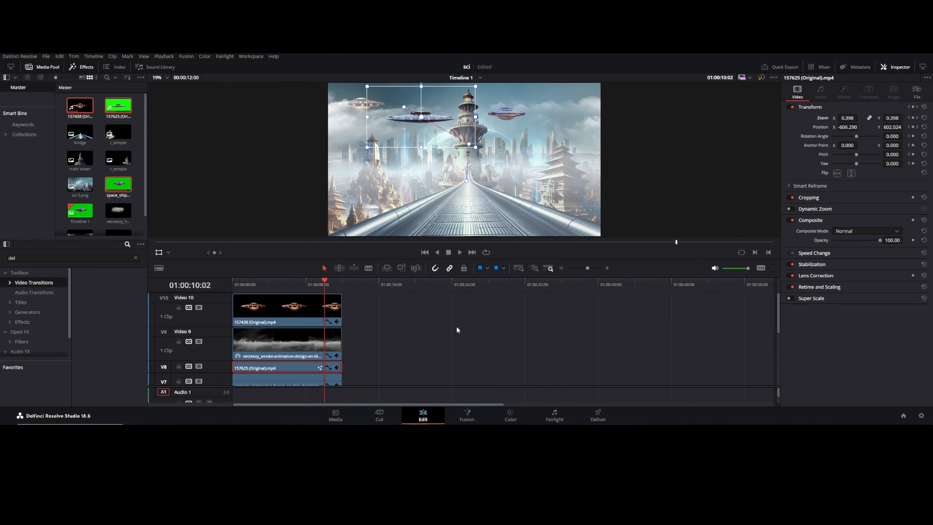
click(306, 312)
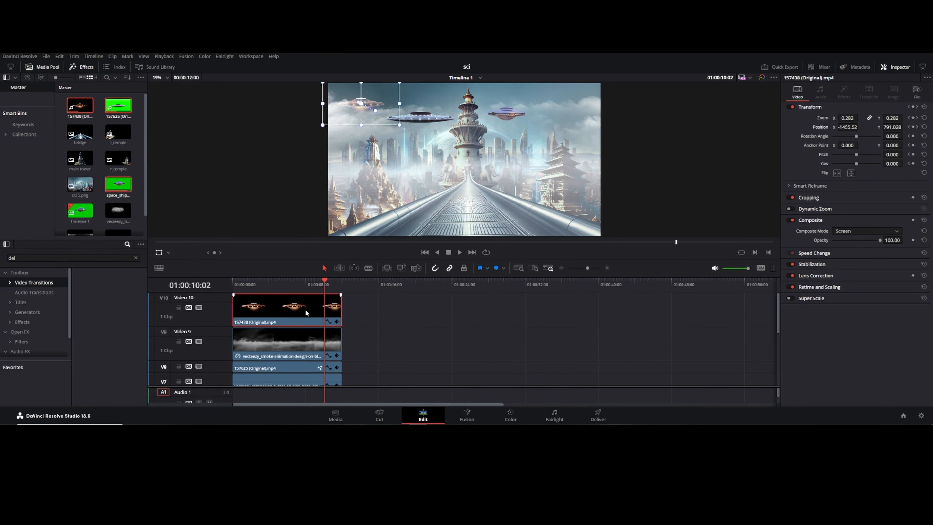
mouse_move(302, 309)
mouse_down()
mouse_move(304, 286)
mouse_move(297, 315)
mouse_up()
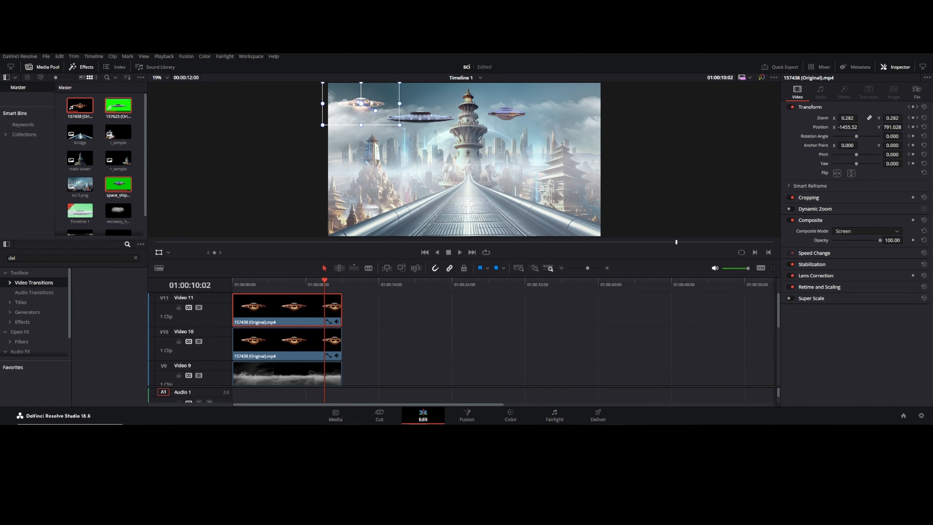
Step: Try moving the duplicated spaceship clip across the viewer, then undo the move
drag(370, 103, 551, 103)
key(ctrl+z)
drag(324, 278, 216, 282)
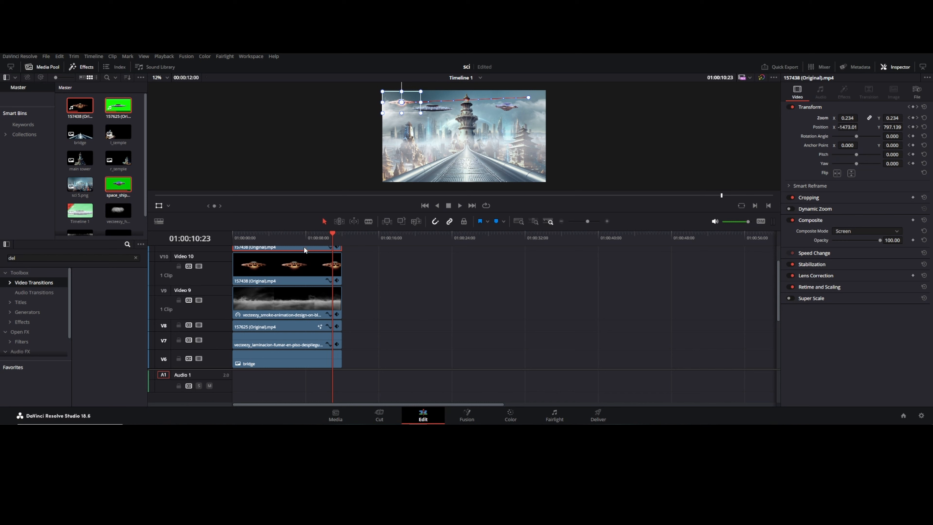
Step: Reset the duplicate's transform and scale it down to zoom 0.200 near the upper right of the frame, then preview from the start
click(924, 107)
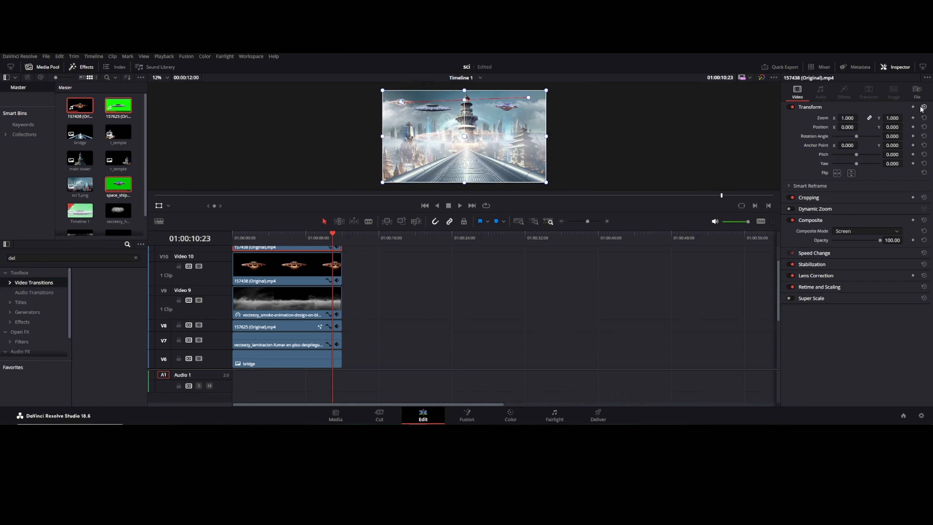
drag(473, 135, 527, 106)
drag(599, 152, 540, 102)
key(Home)
key(space)
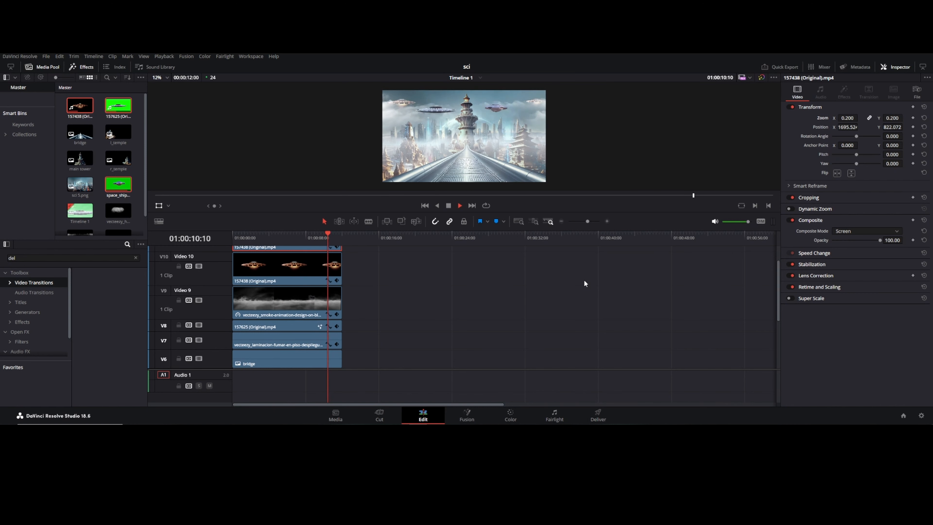
Step: Set the duplicate's zoom to 0.160 and nudge it into place near the top of the frame
drag(543, 100, 516, 100)
drag(847, 118, 841, 118)
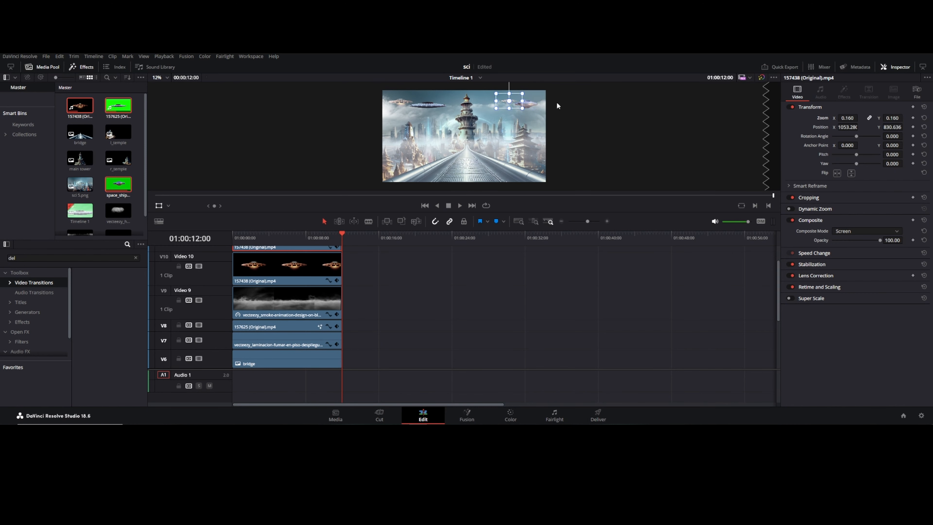
drag(512, 103, 507, 106)
Step: Scroll to the lower timeline tracks, move the playhead back and play the composite to preview it
click(399, 272)
click(262, 246)
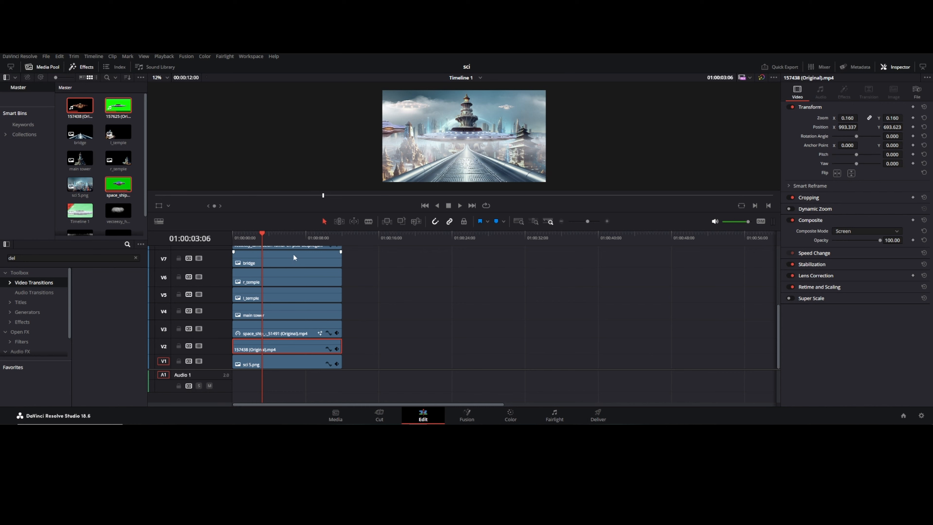
key(space)
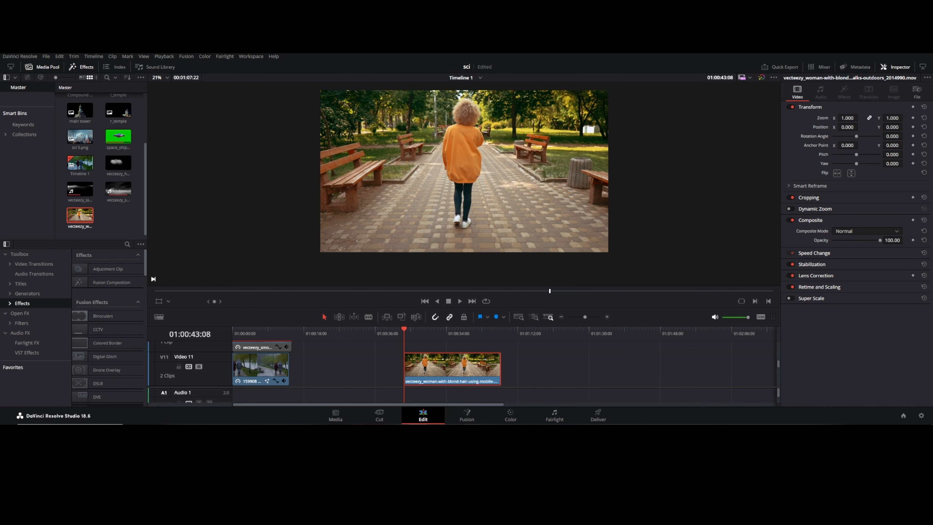
Step: Open the woman clip in Fusion and insert a Magic Mask node between MediaIn1 and MediaOut1
click(467, 414)
scroll(163, 329, down, 1)
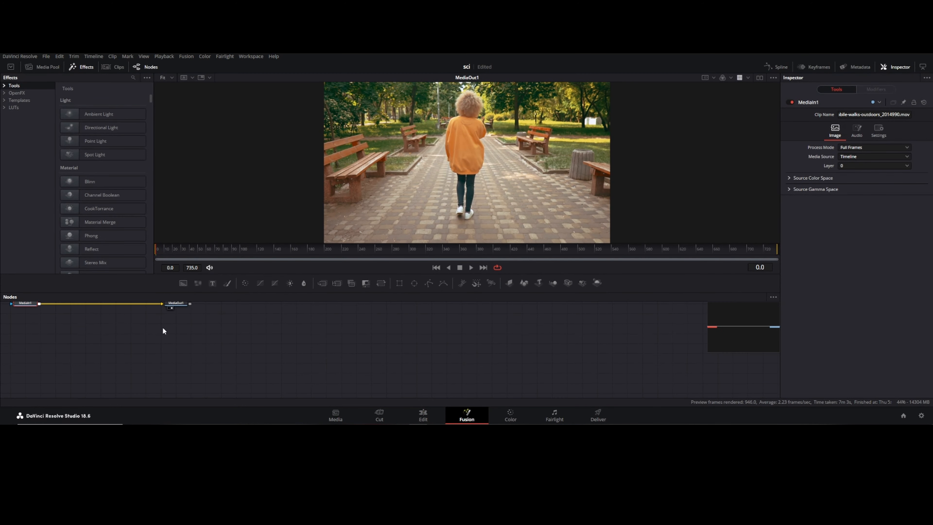
drag(220, 347, 587, 379)
click(478, 358)
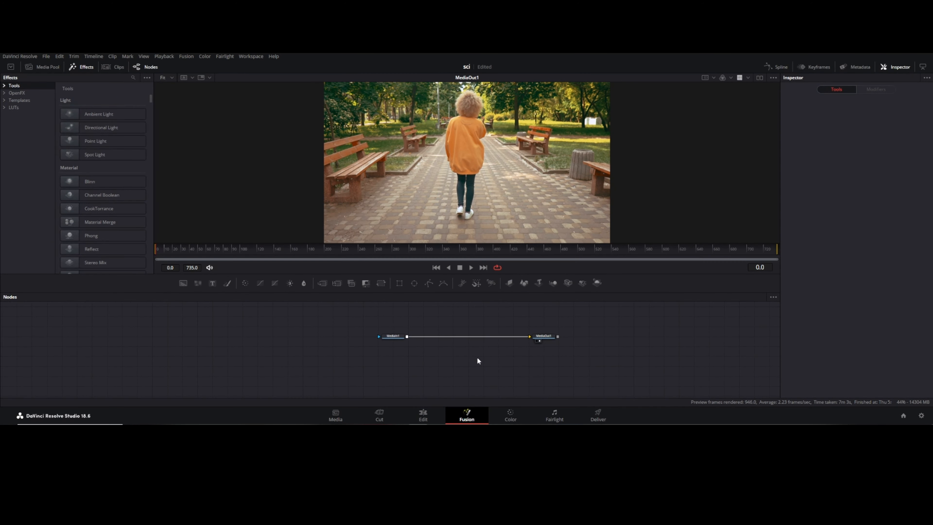
key(shift+space)
text(mag)
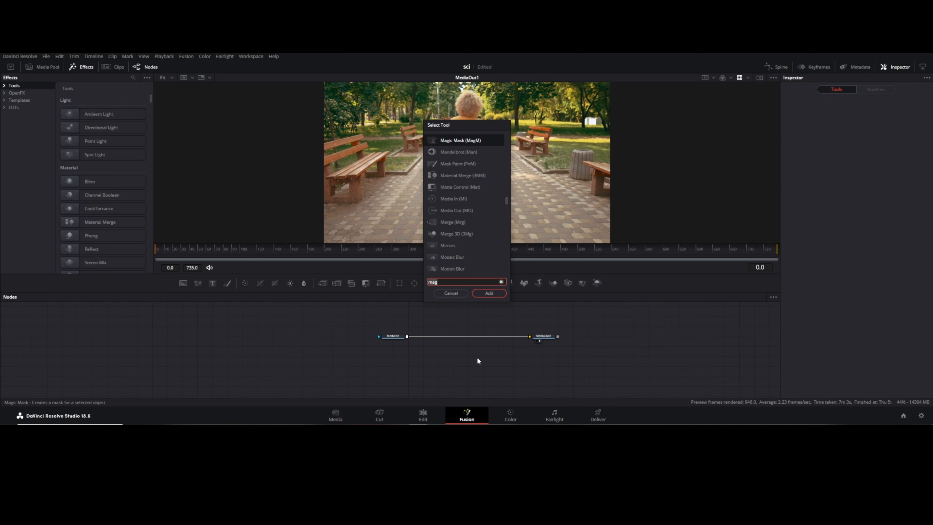
click(492, 292)
mouse_move(458, 336)
mouse_down()
mouse_move(463, 348)
mouse_move(465, 338)
mouse_up()
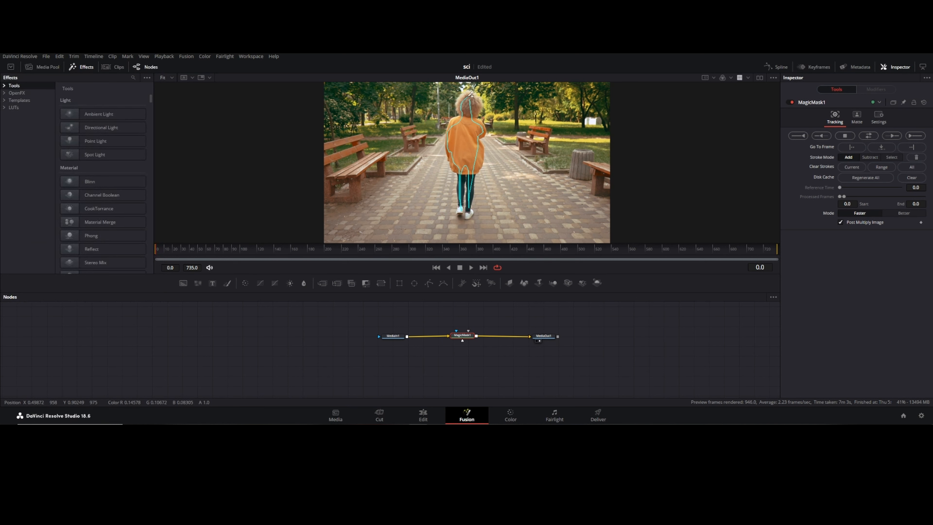
Step: Draw a Magic Mask stroke down the woman's body to isolate her from the park background
drag(469, 117, 468, 147)
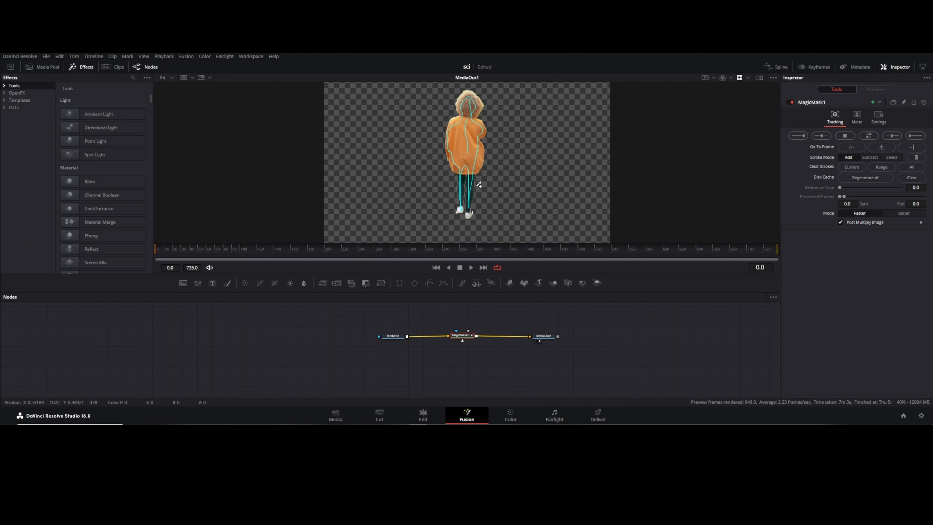
scroll(472, 215, up, 2)
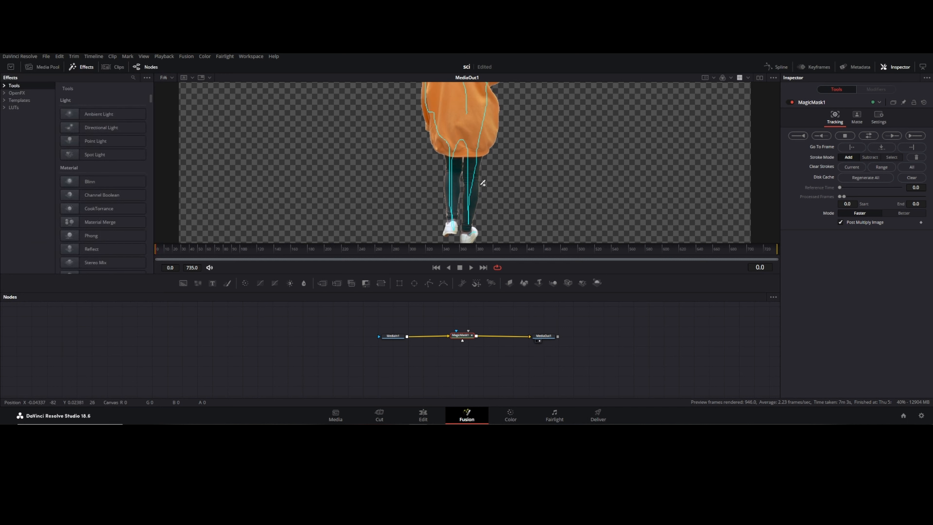
scroll(464, 190, down, 1)
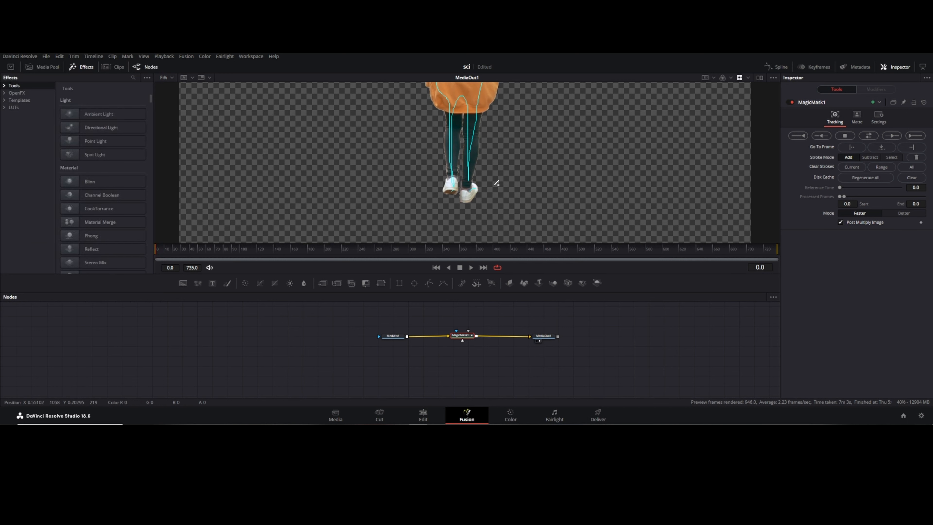
scroll(497, 180, up, 5)
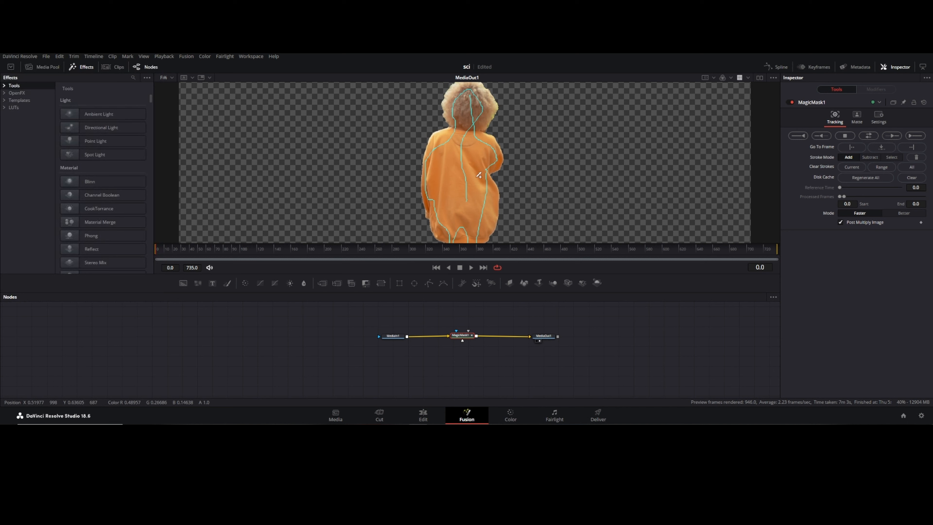
scroll(496, 158, down, 3)
Step: Switch the Magic Mask mode to Better and adjust the matte refinement sliders
click(903, 213)
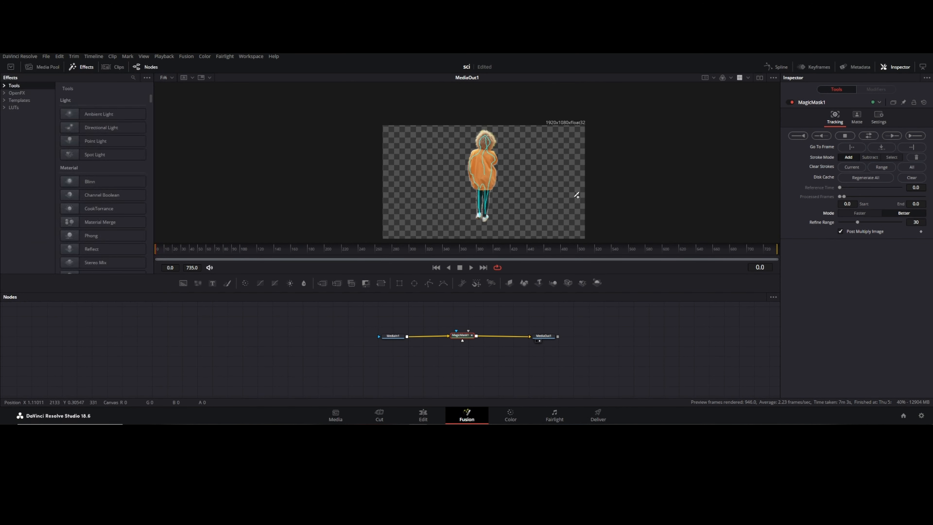
scroll(485, 182, up, 3)
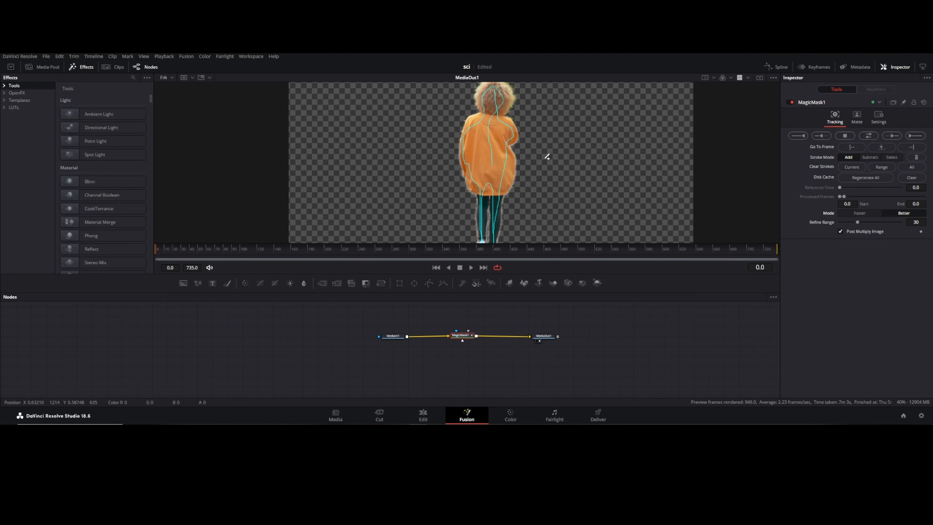
click(858, 117)
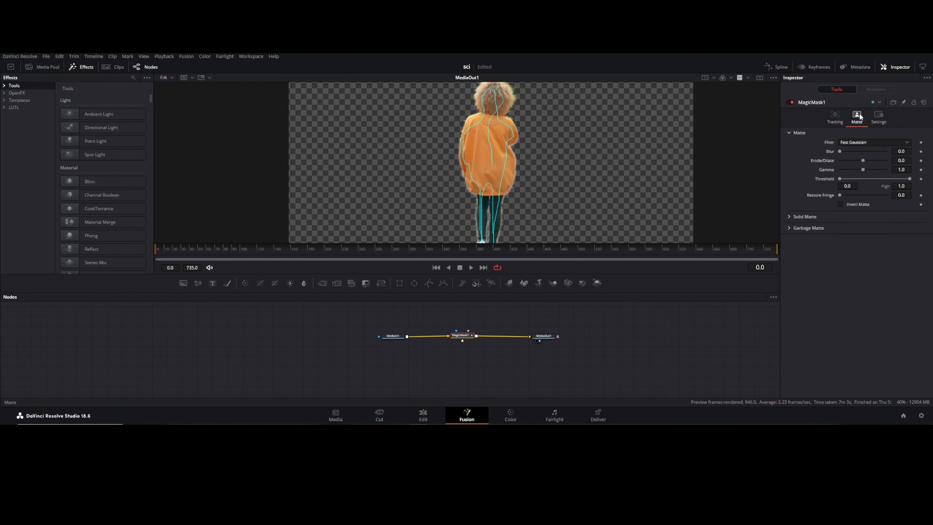
drag(862, 160, 901, 180)
drag(851, 169, 900, 177)
Step: Track the Magic Mask forward through the whole clip
click(834, 118)
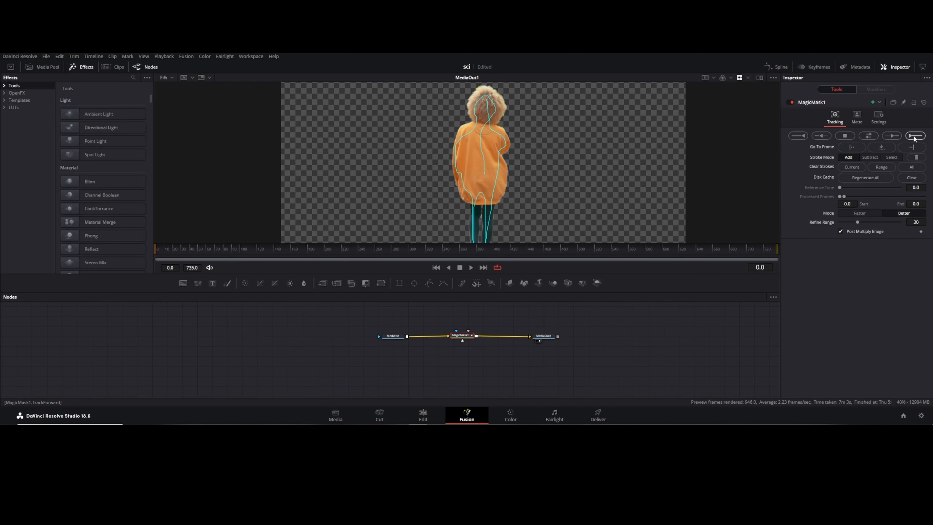
click(916, 136)
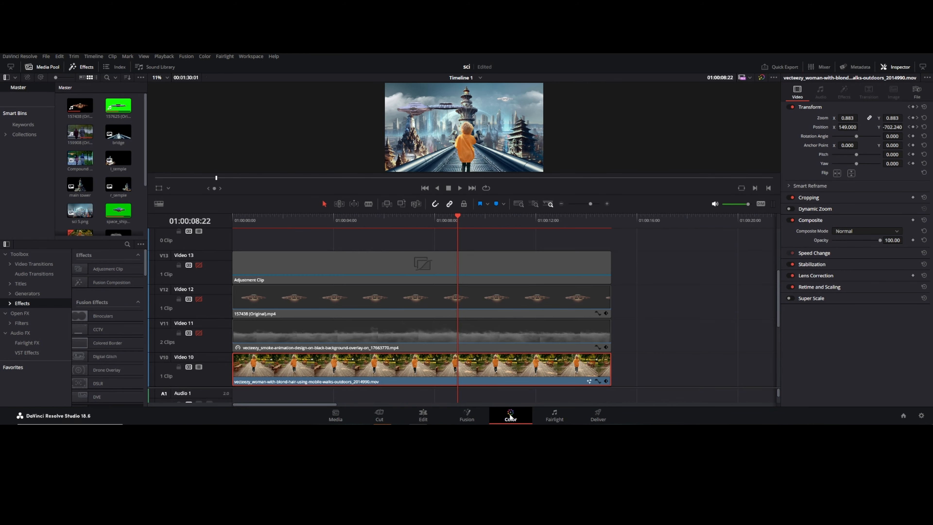
Step: On the Color page, add a serial node for the woman clip and set saturation to 38.60 and colour boost to 12.00
key(shift+6)
key(alt+s)
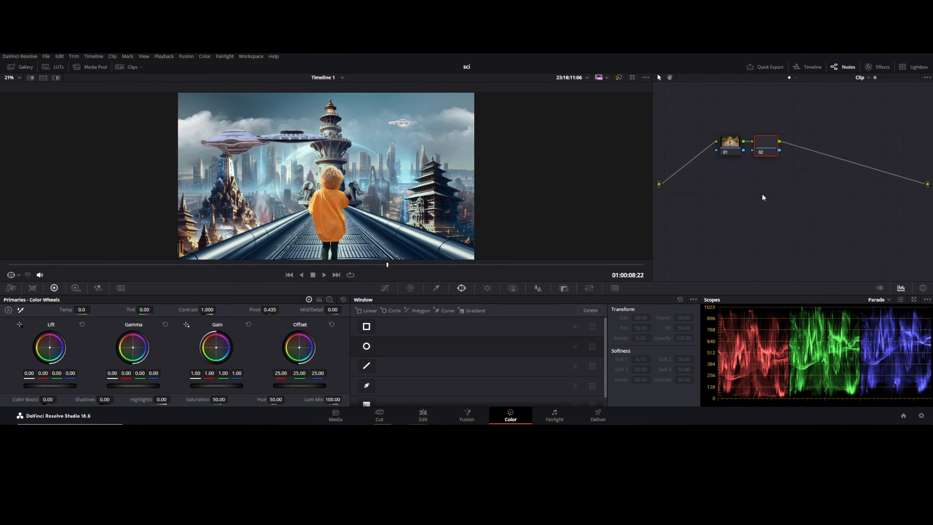
drag(218, 401, 229, 399)
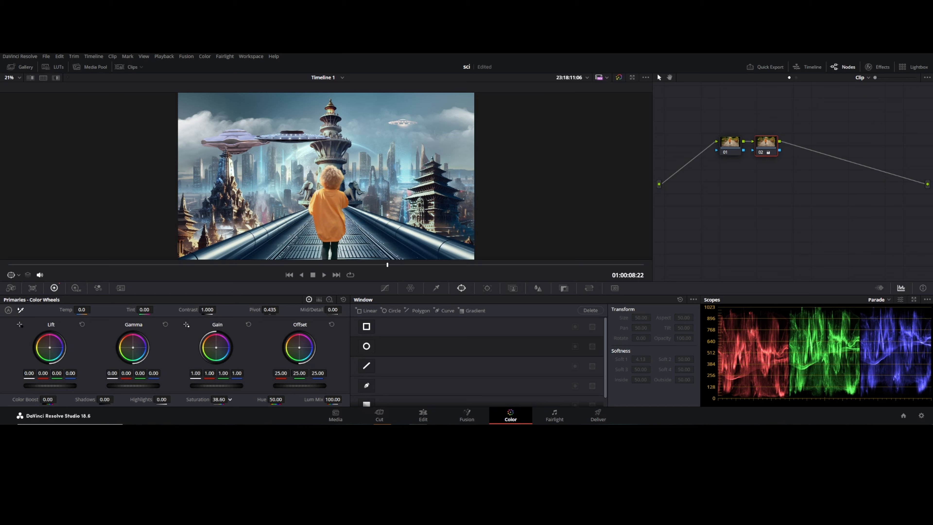
drag(49, 400, 57, 399)
Step: Tint the Lift wheel slightly and raise the colour boost again on the woman clip's grade
drag(50, 348, 51, 349)
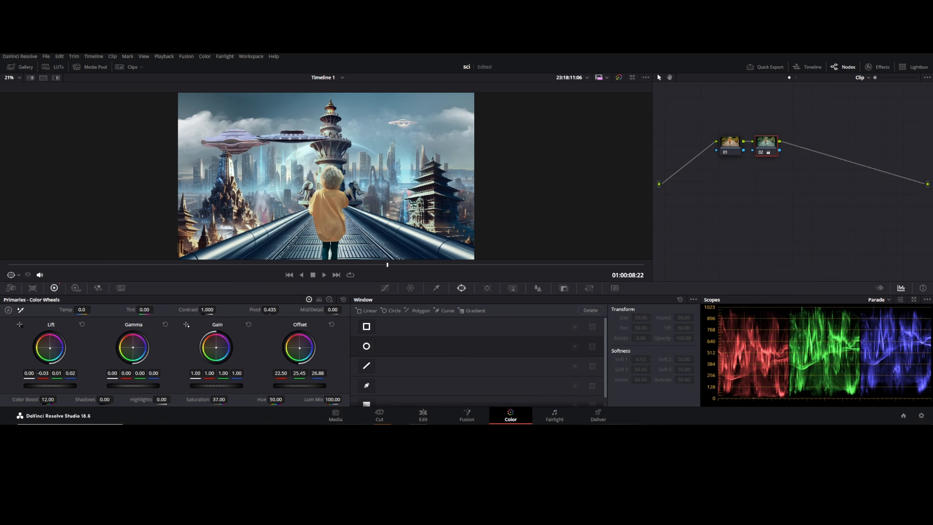
drag(48, 399, 59, 399)
Step: Darken the Lift master wheel slightly on the selected clip's third node
click(422, 415)
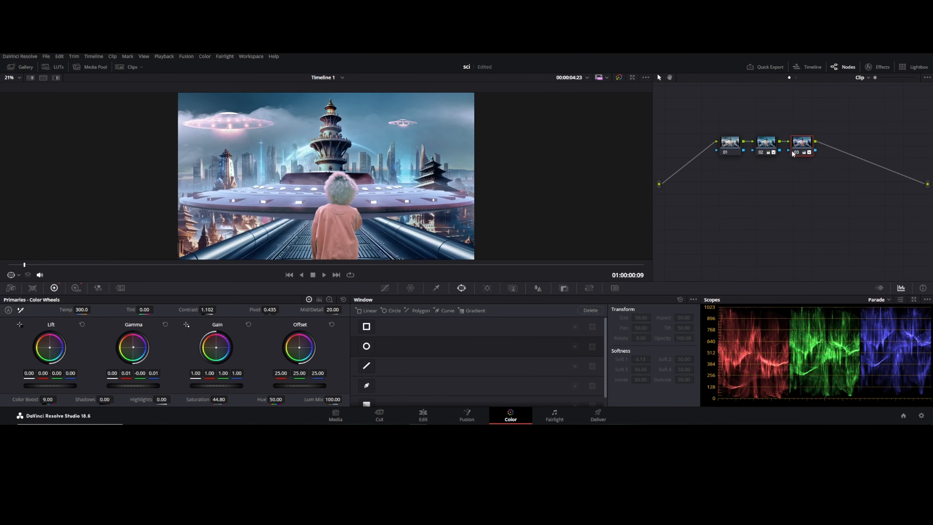
drag(50, 385, 53, 386)
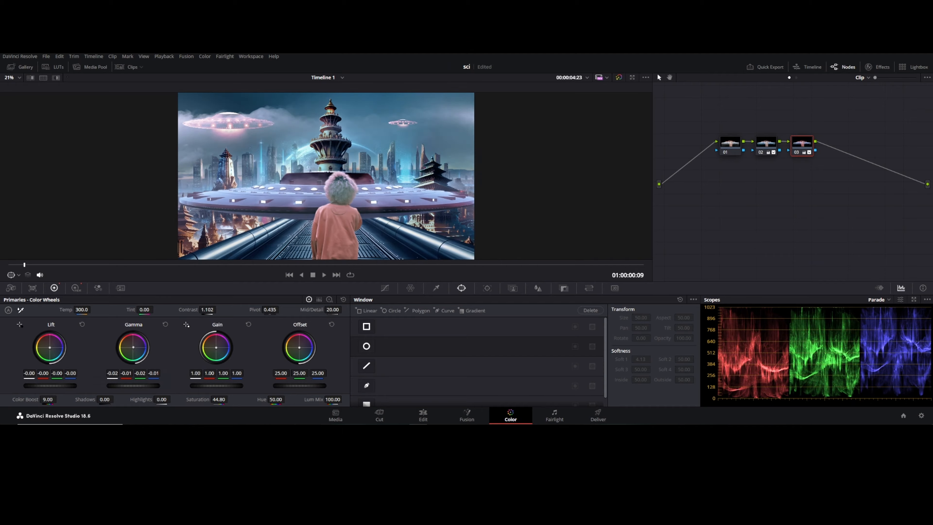